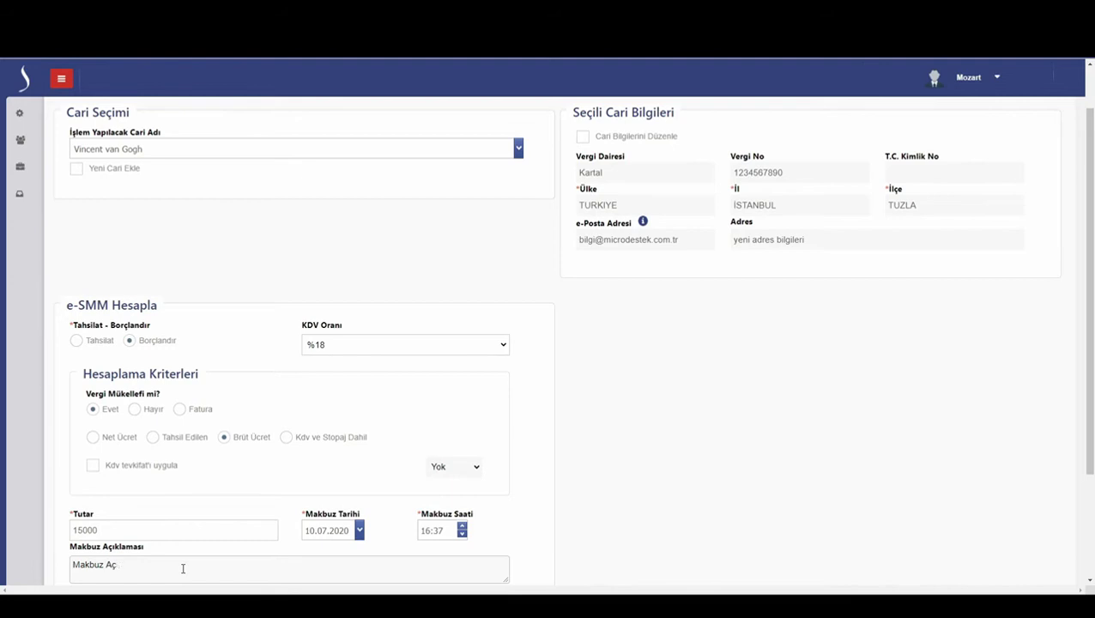
- Finish the description 'Makbuz Açıklaması' and bring the Kaydet button into view
type("laması")
scroll(183, 568, "down", 2)
- Save the 15000 calculation and prepare the freelance e-SMM receipt from it
left_click(206, 485)
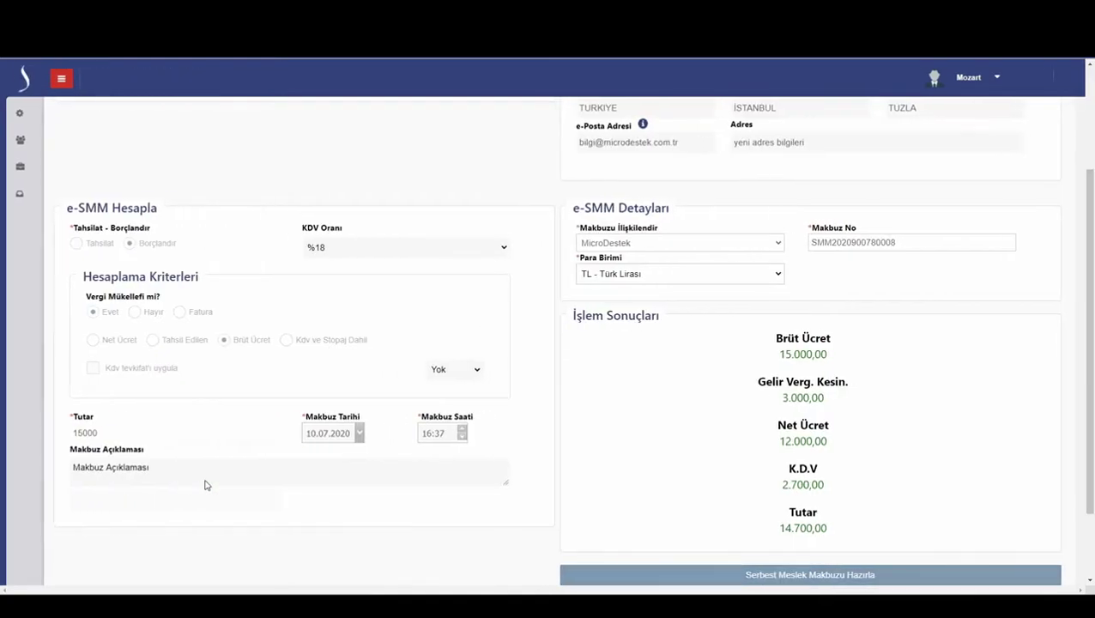
left_click(739, 577)
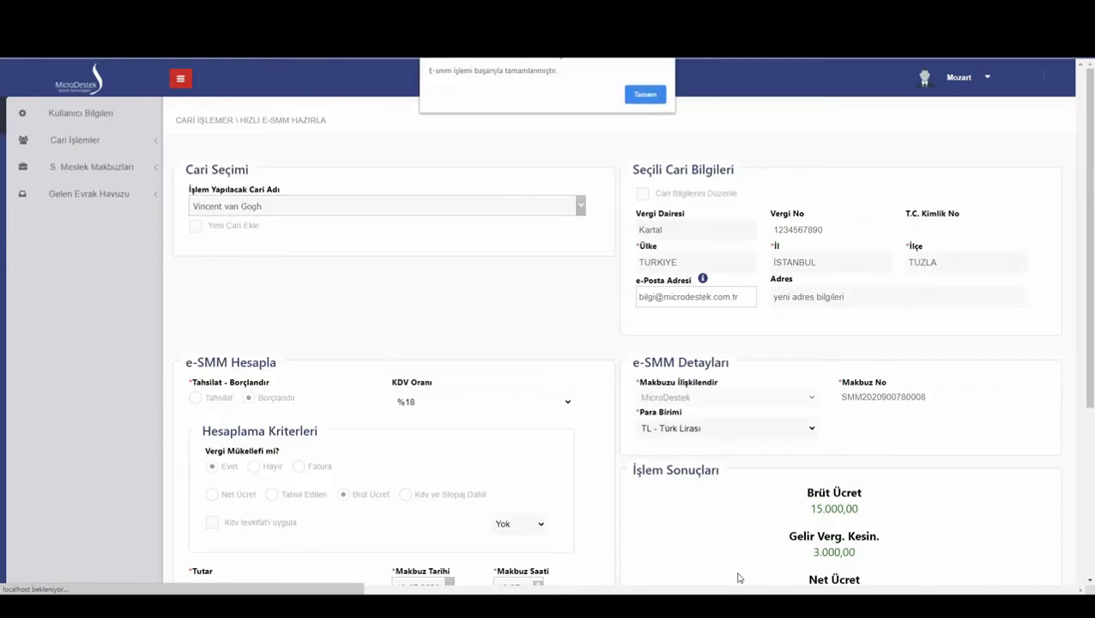
left_click(646, 94)
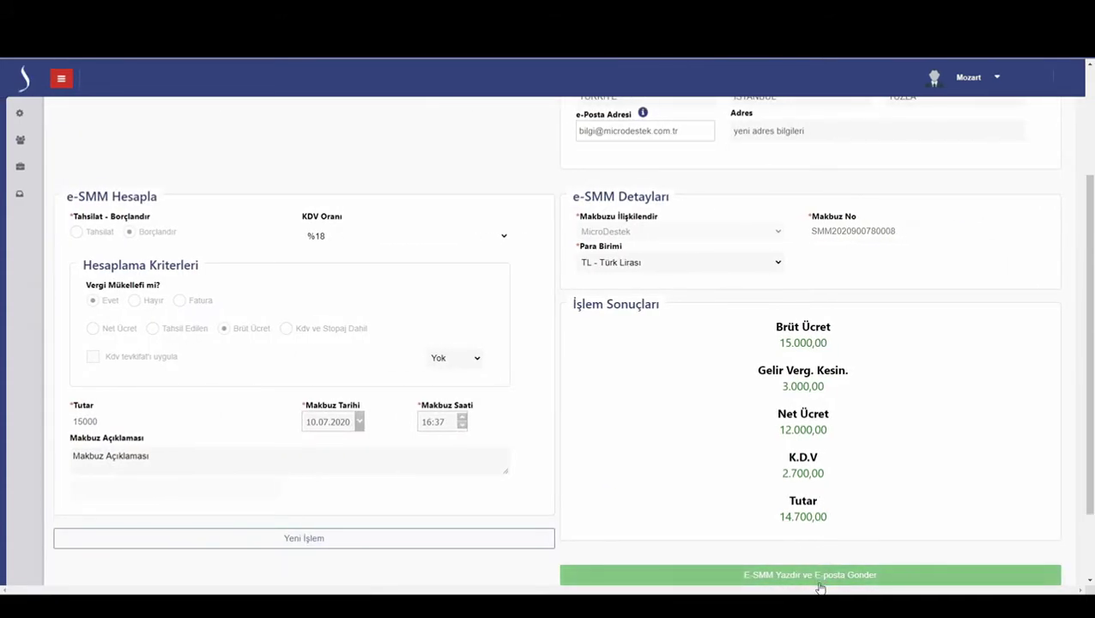
- Print the e-SMM to PDF, open the downloaded file, and start a new transaction
left_click(821, 588)
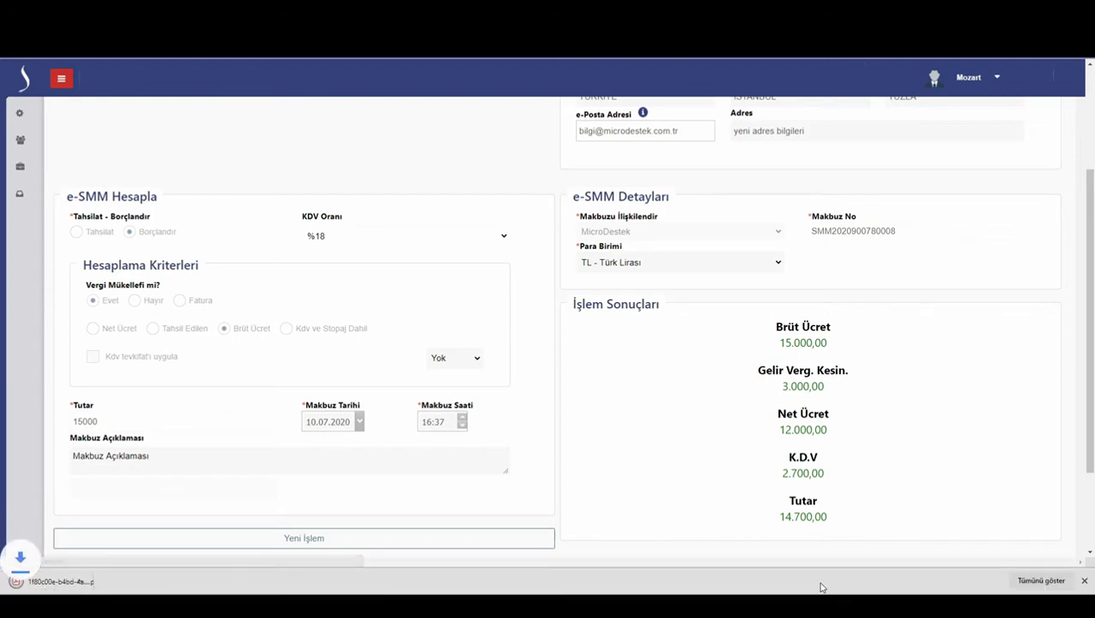
left_click(48, 582)
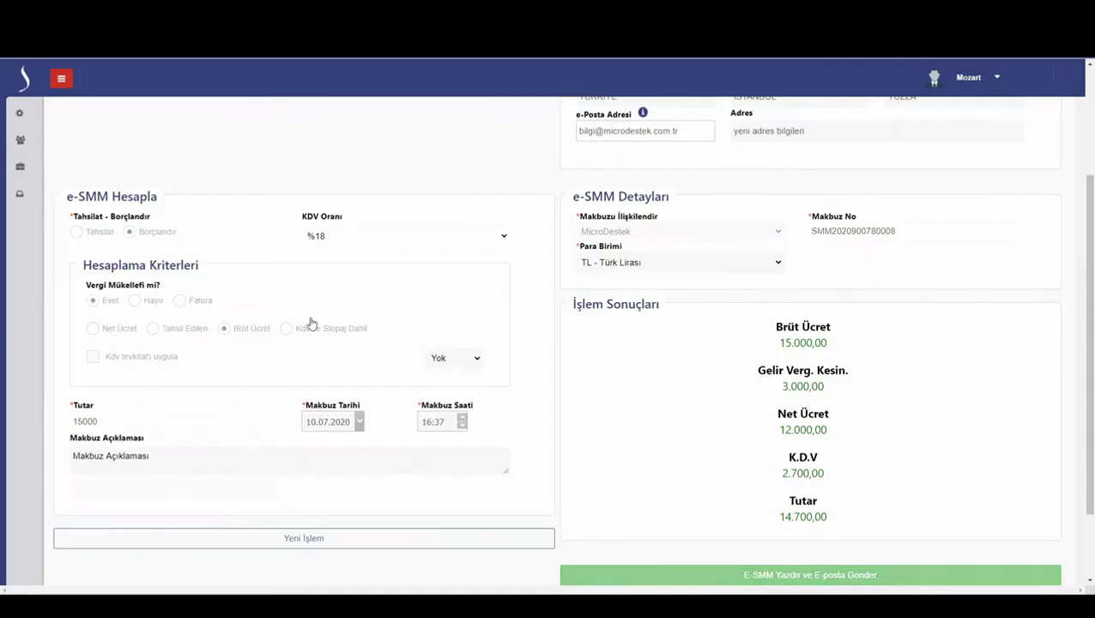
left_click(284, 541)
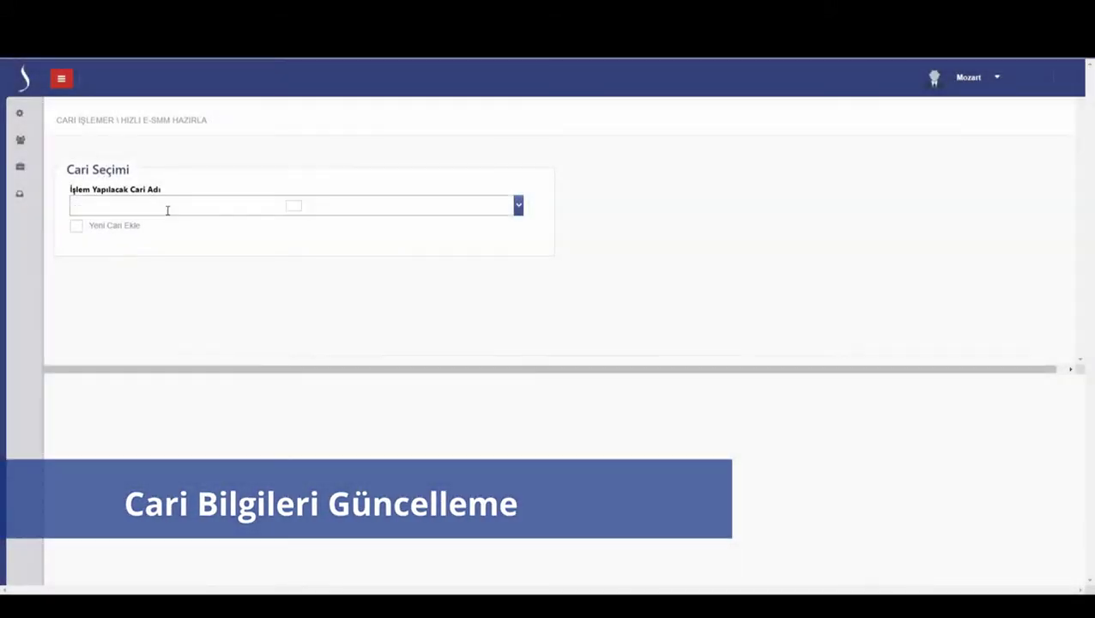
left_click(167, 209)
- Select Vincent van Gogh, make the record editable, and set the district to KARTAL
scroll(129, 275, "down", 1)
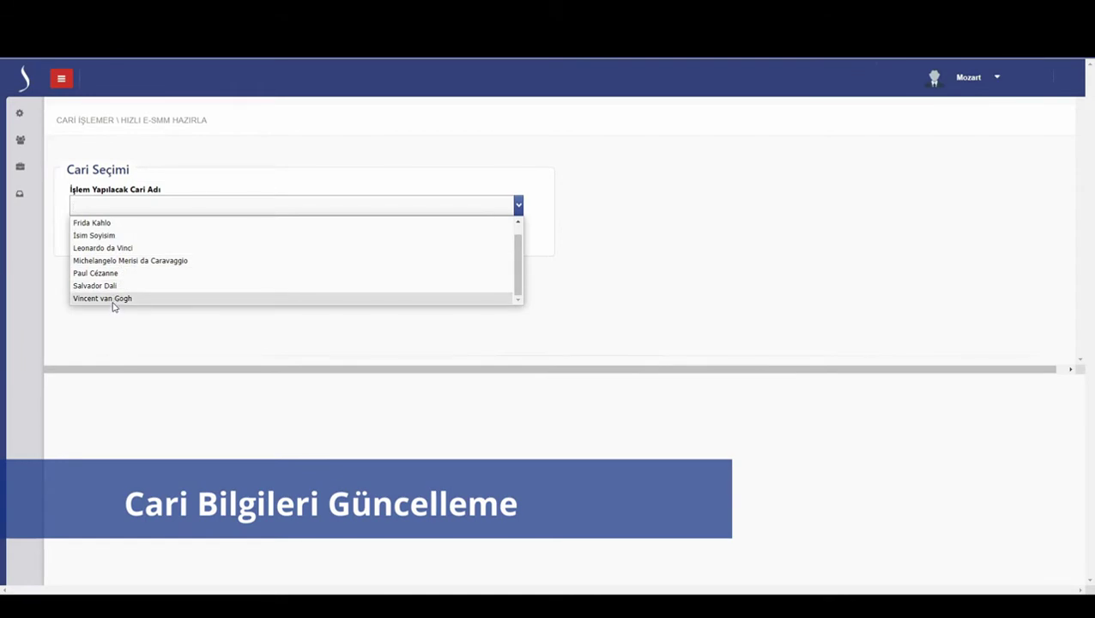
left_click(113, 302)
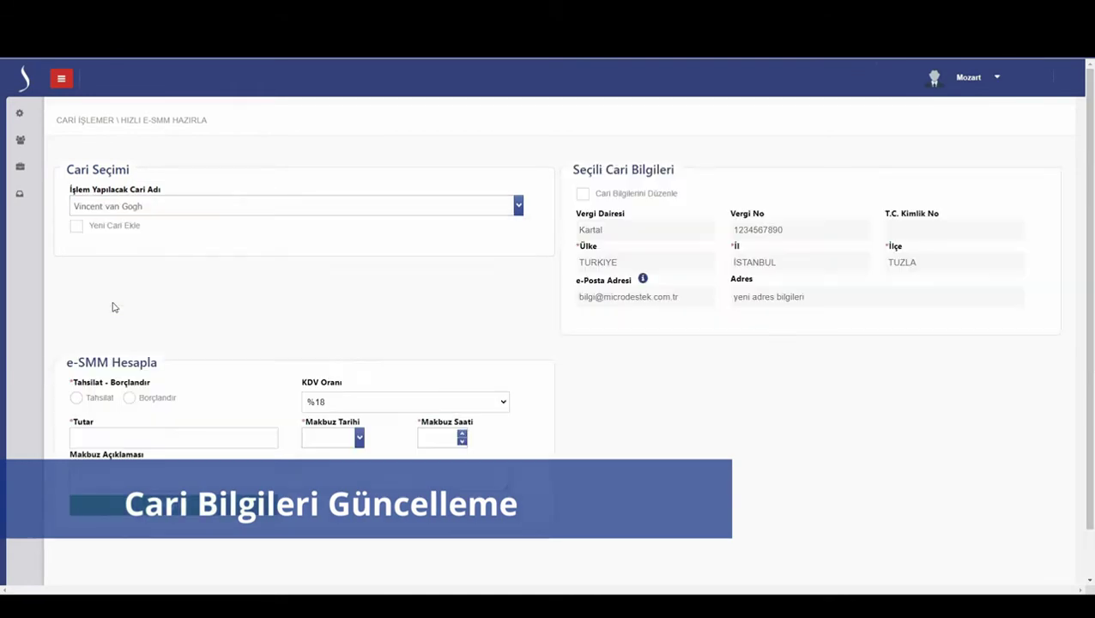
left_click(650, 197)
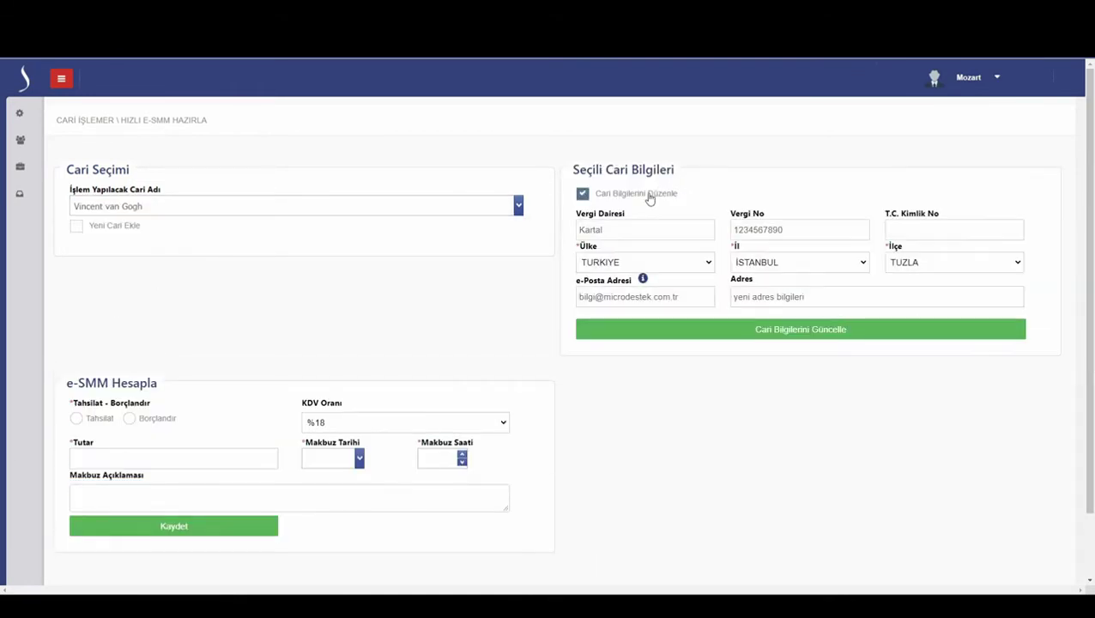
left_click(925, 264)
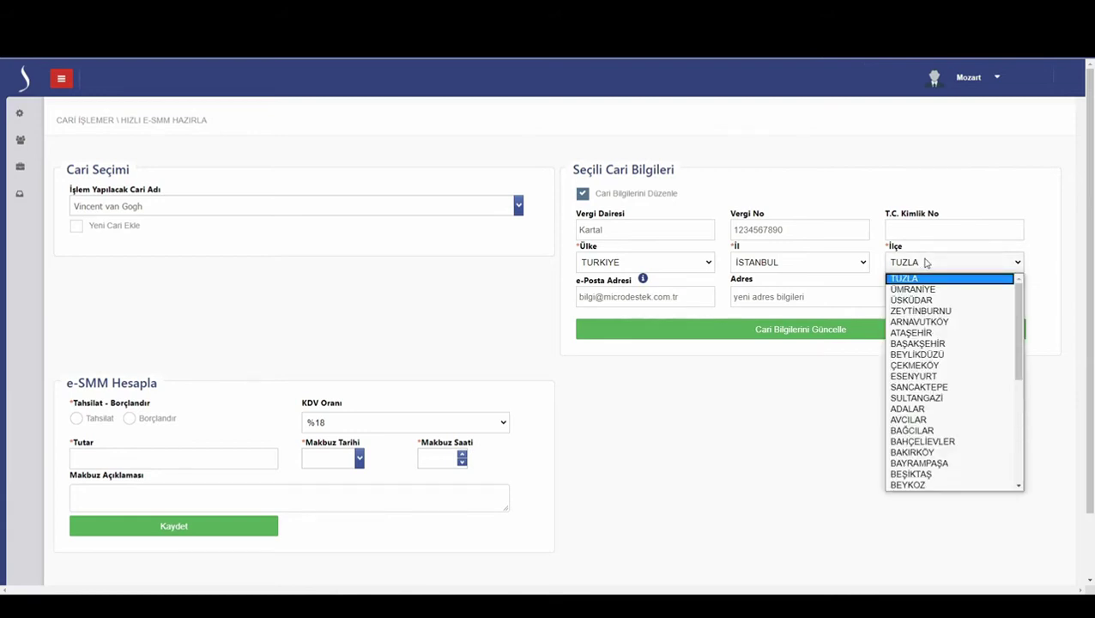
type("kar")
key("Return")
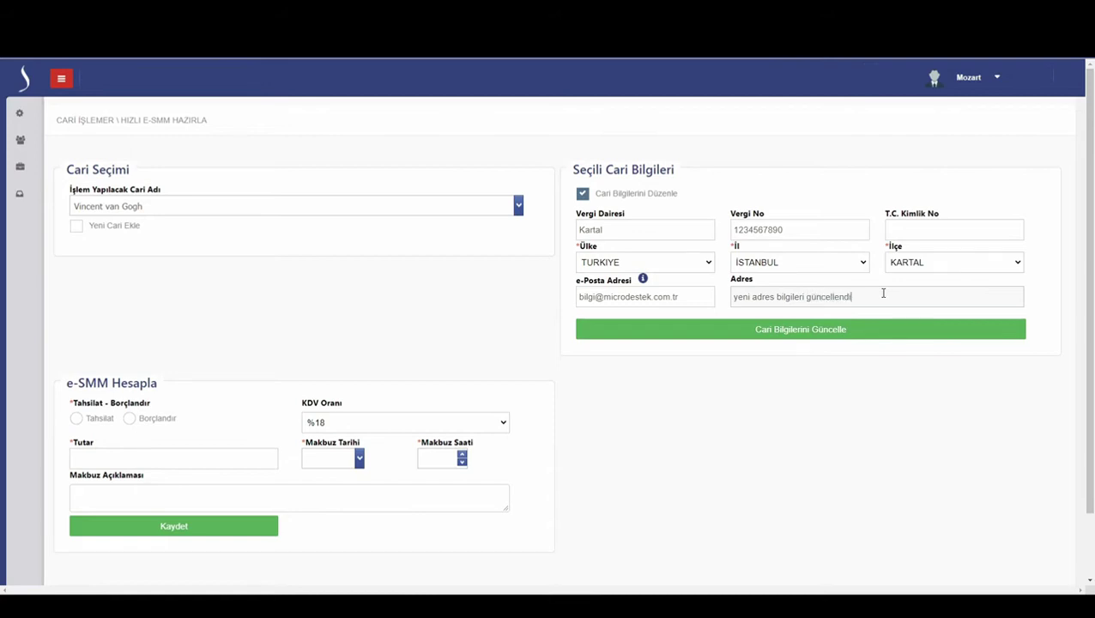
- Add a second e-mail address to the client's record and save the updated details
left_click(643, 279)
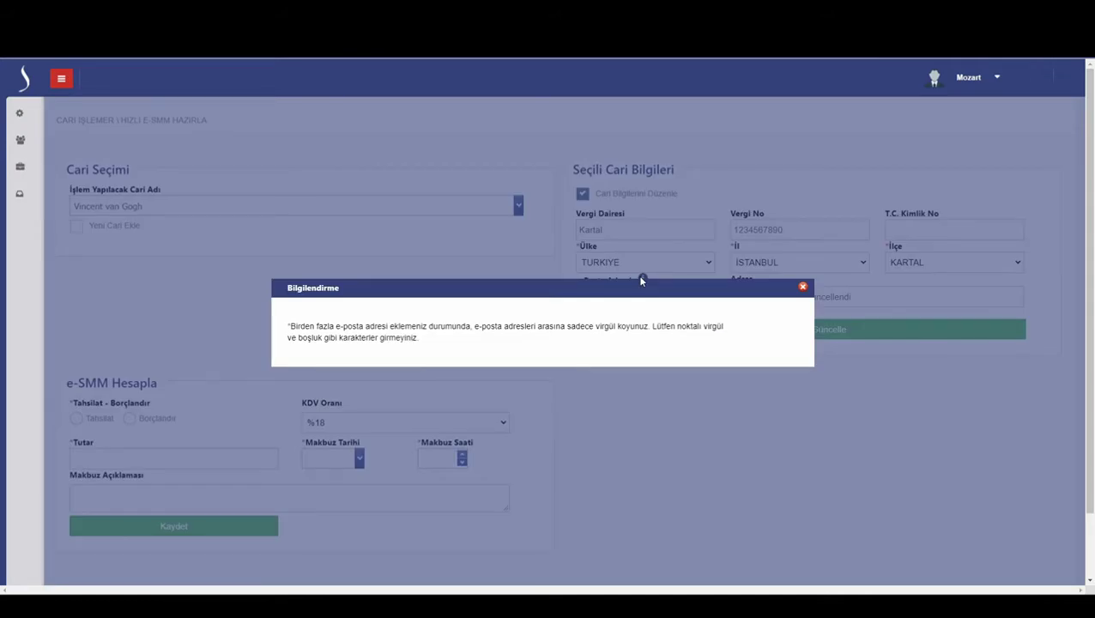
left_click(639, 277)
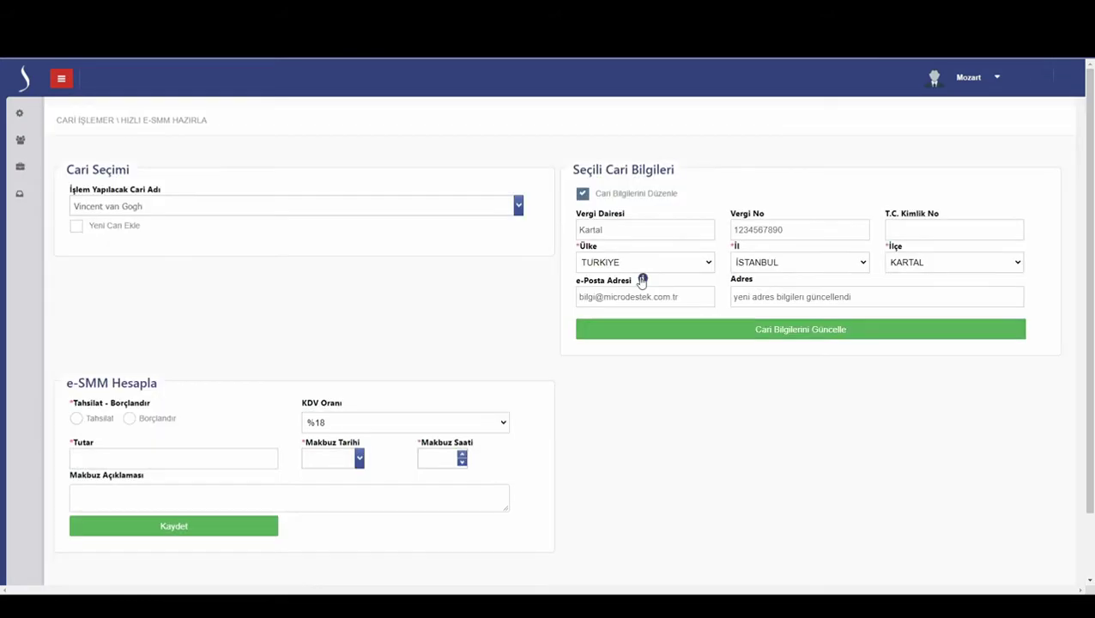
left_click(695, 297)
left_click(773, 330)
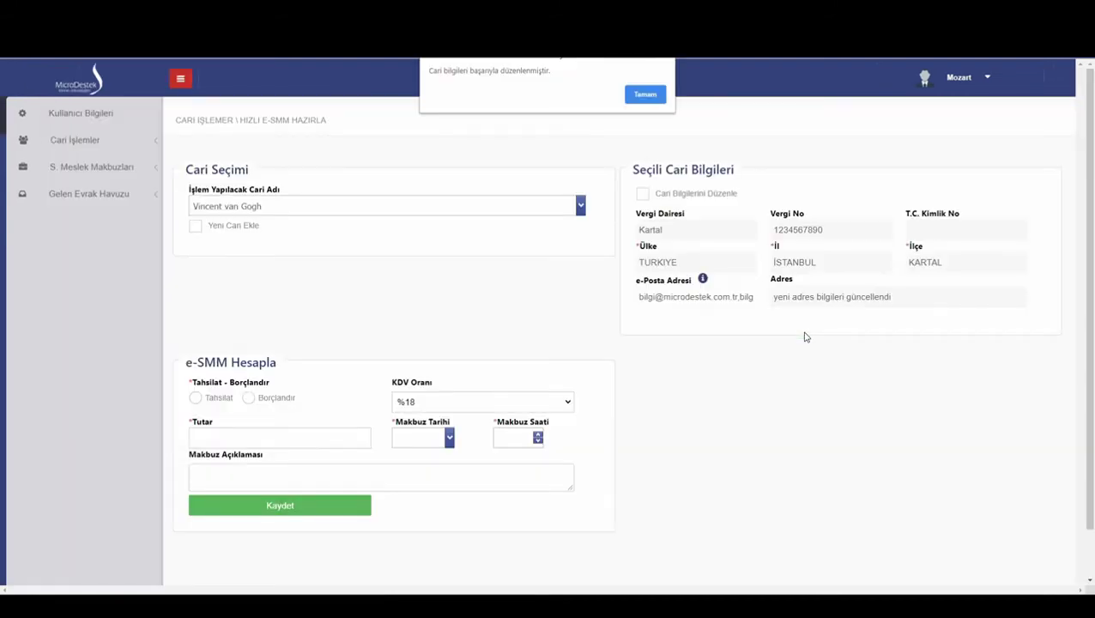
- Enter a non-taxpayer charge of 1000, dated 10.07.2020 16:39, described 'Yeni Makbuz Açıklaması'
left_click(646, 94)
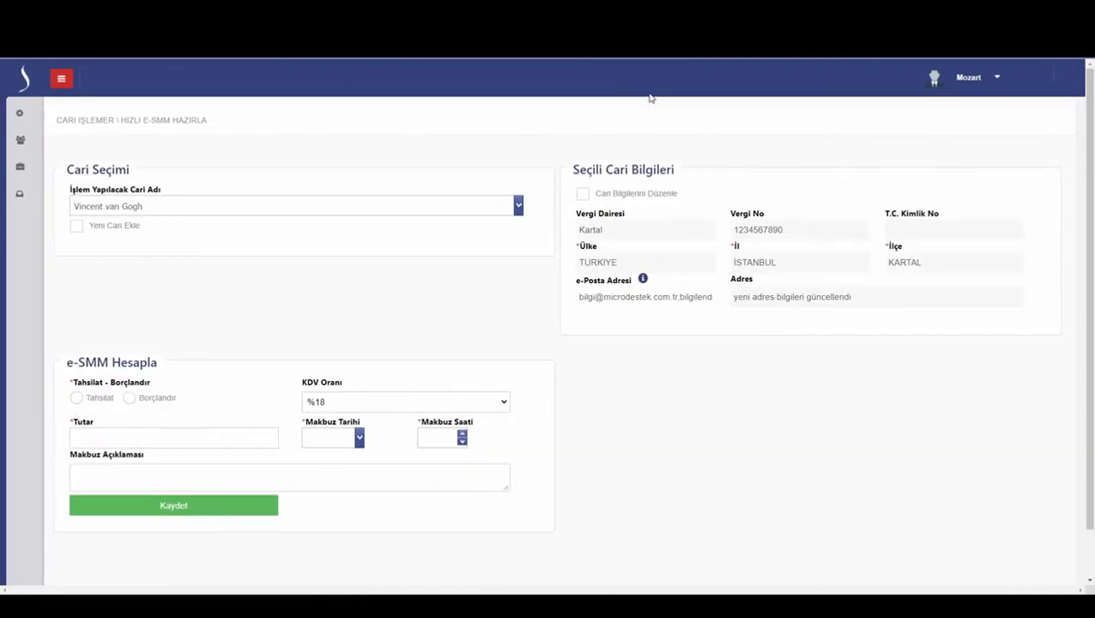
left_click(129, 397)
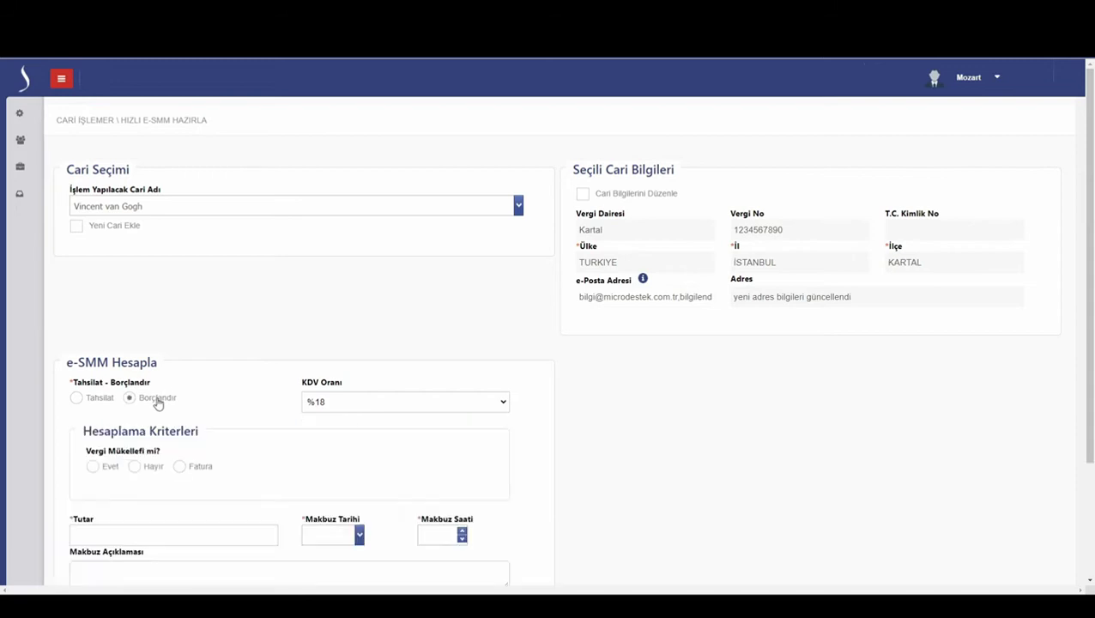
left_click(134, 467)
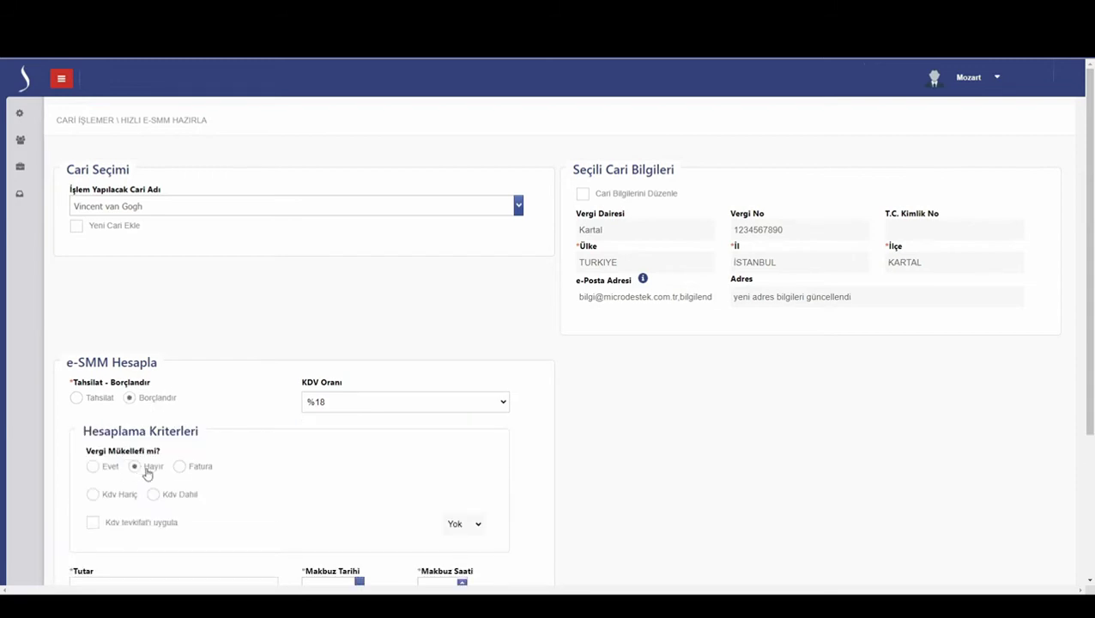
scroll(274, 481, "down", 2)
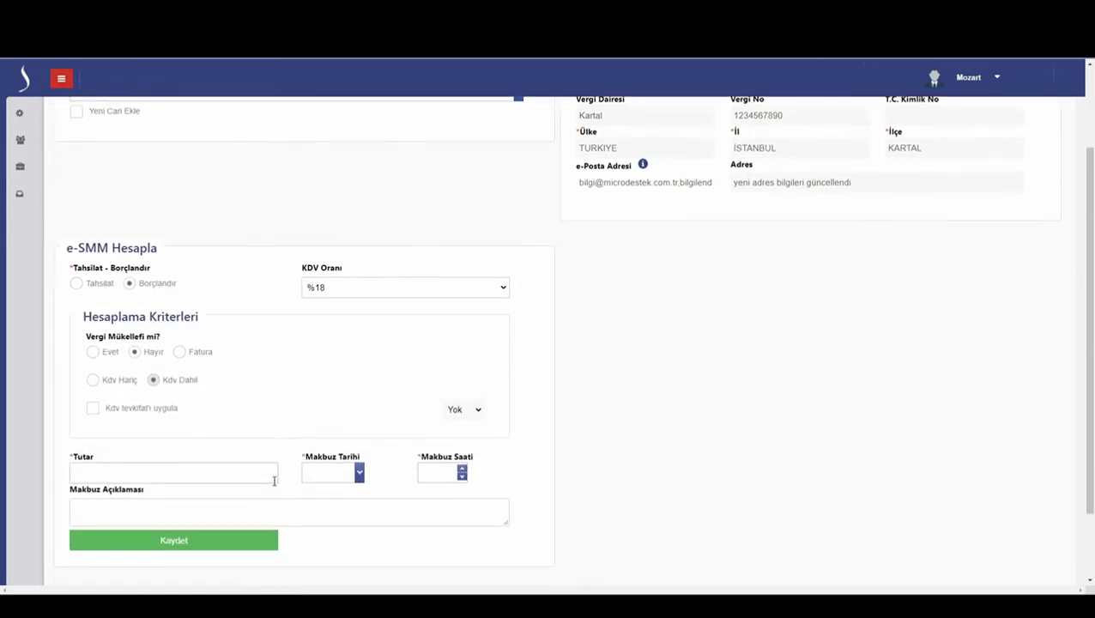
left_click(262, 464)
key("Tab")
key("Tab")
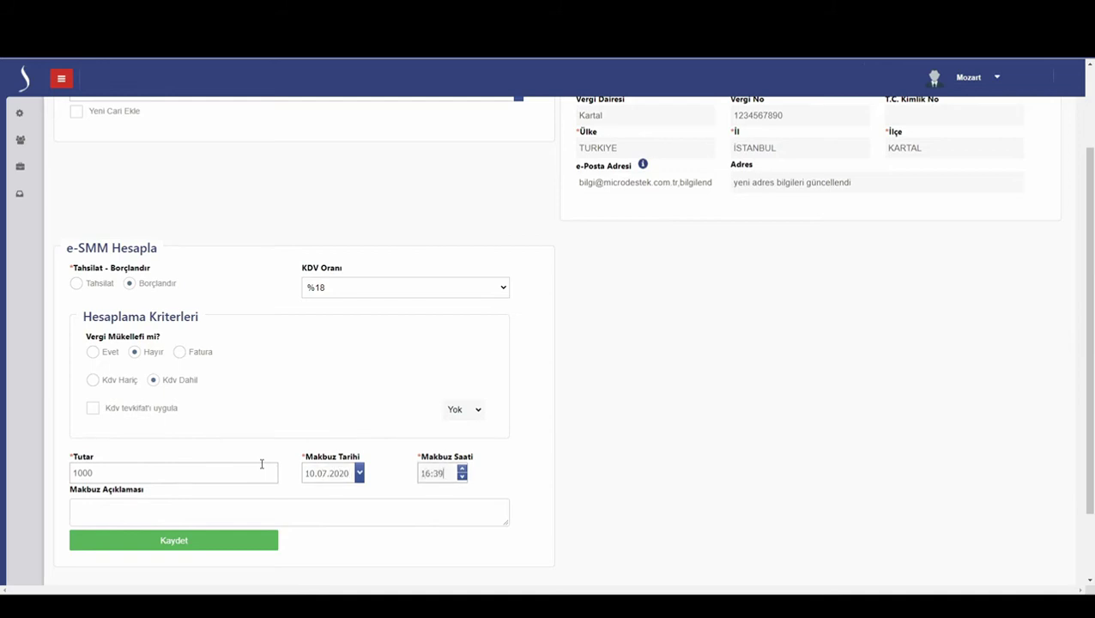
left_click(208, 520)
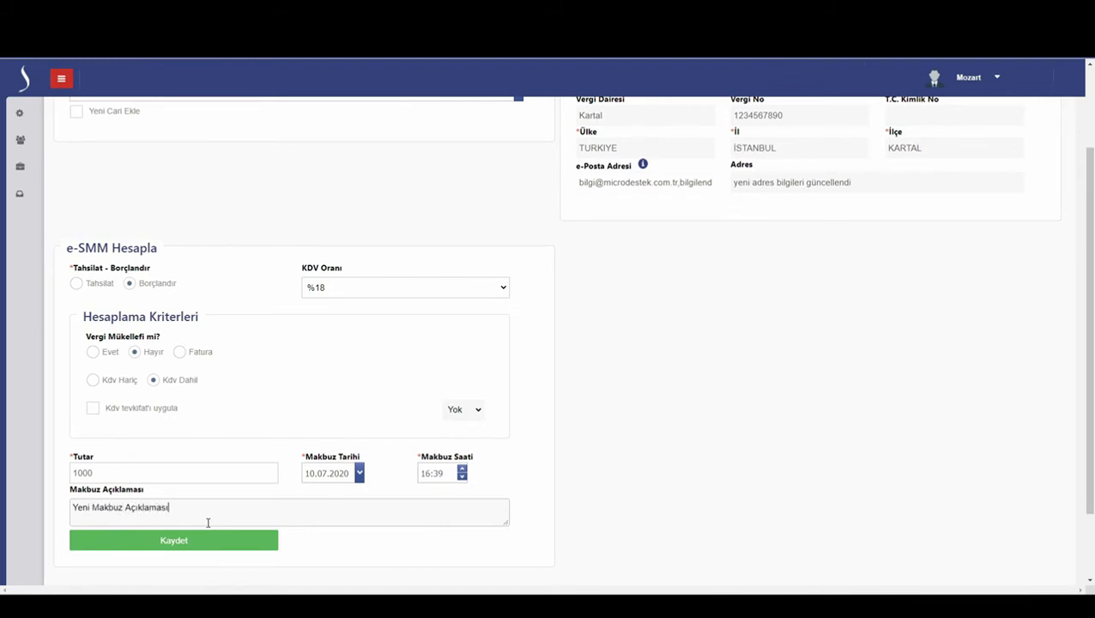
- Save the 1000 receipt (net 847,45, KDV 152,54) and prepare the e-SMM
left_click(204, 542)
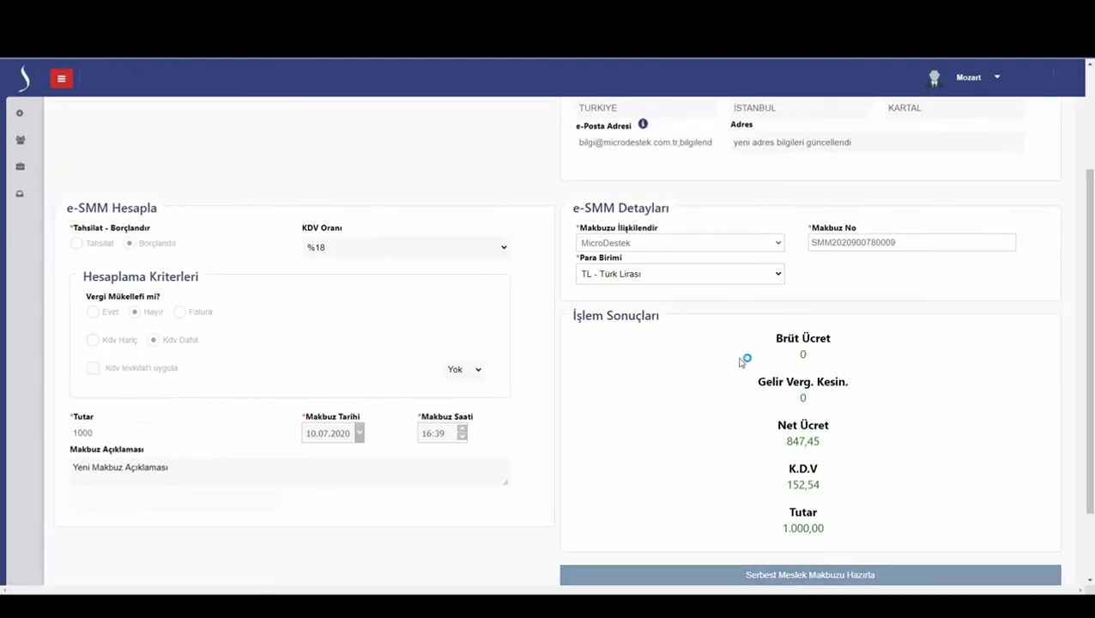
left_click(869, 583)
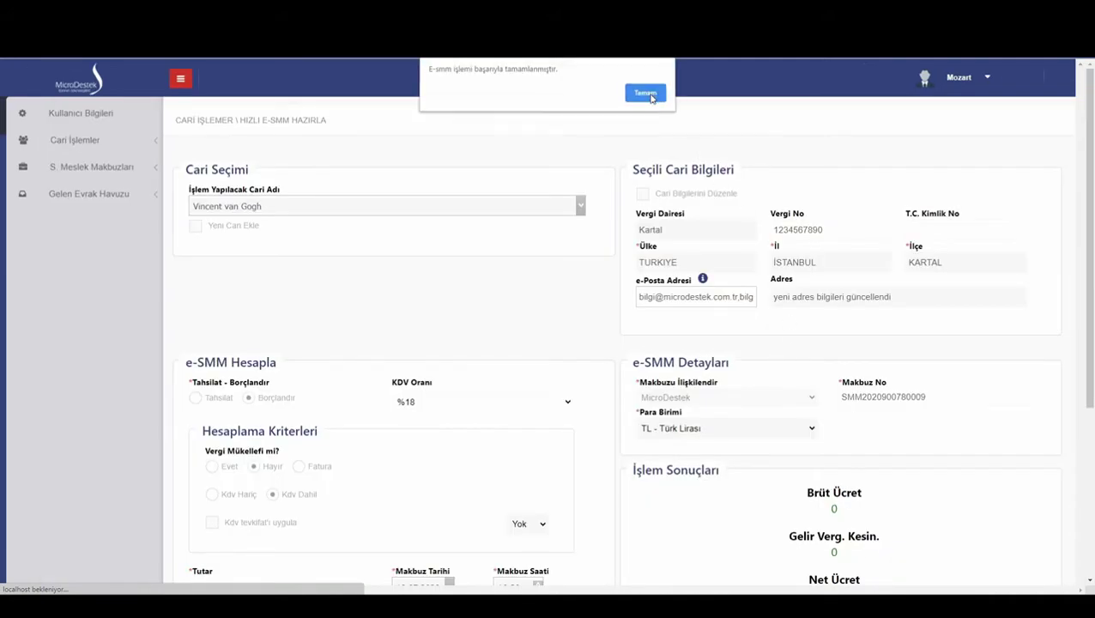
left_click(652, 96)
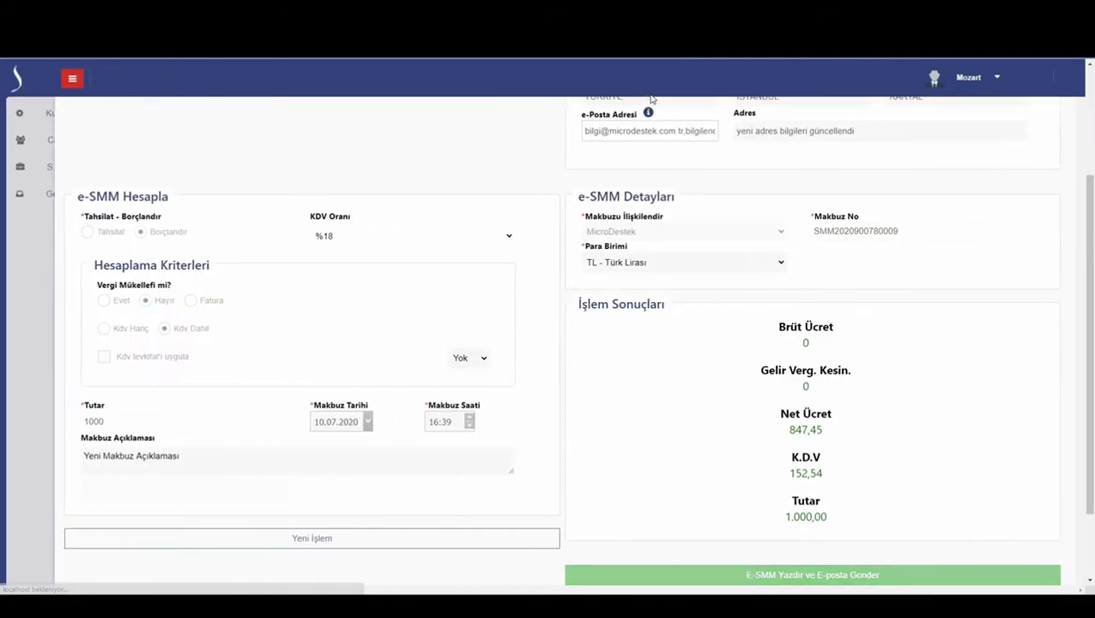
- Print the e-SMM to PDF, open the downloaded file, and start a new transaction
left_click(822, 575)
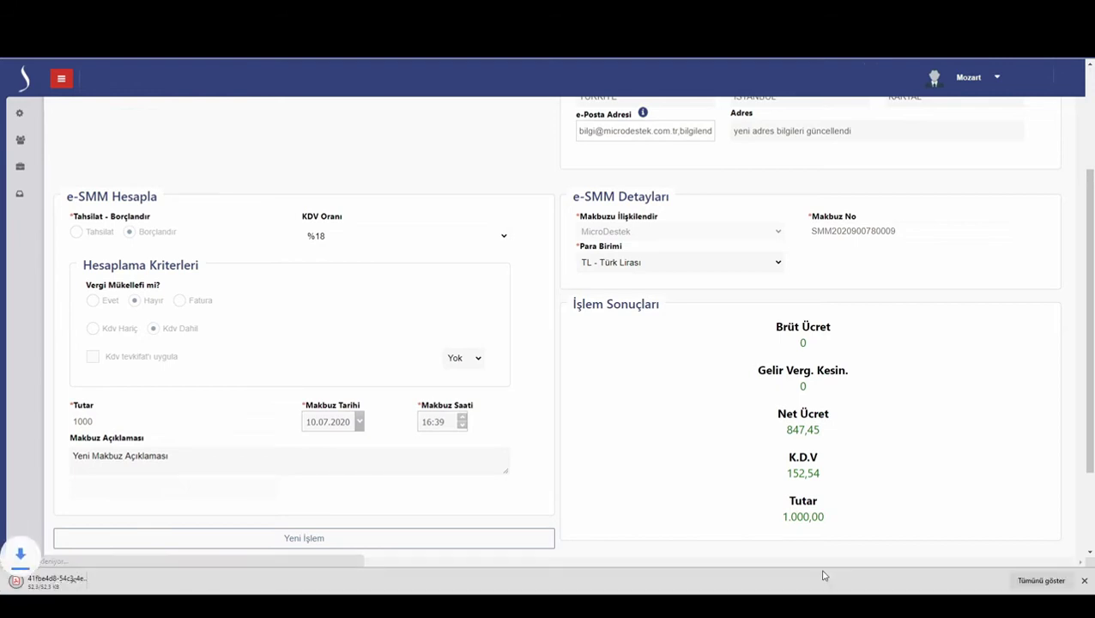
left_click(47, 581)
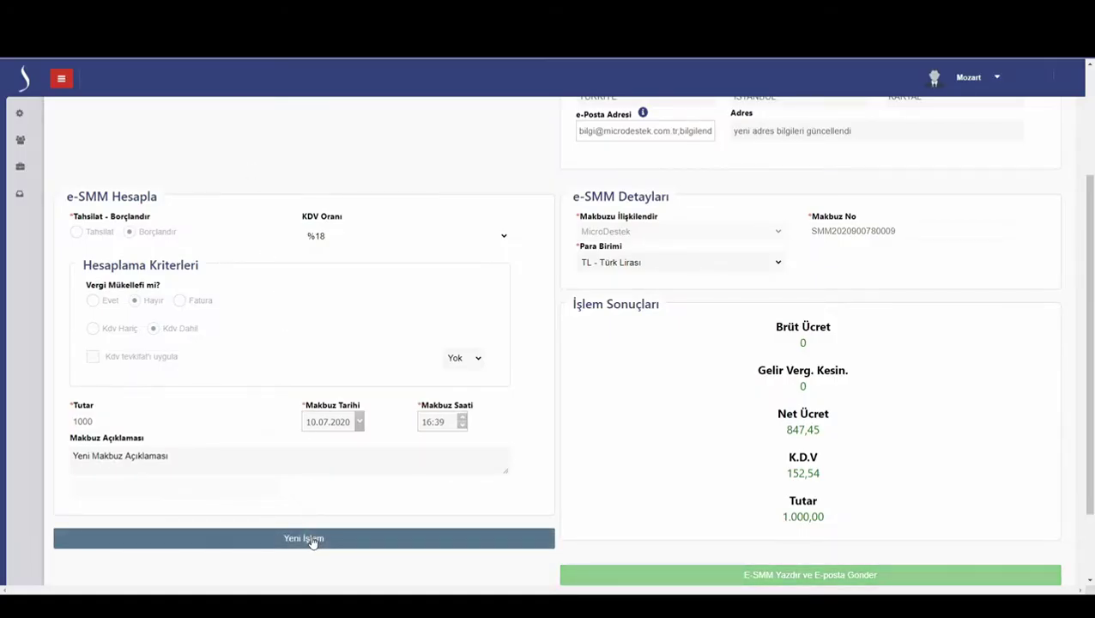
left_click(313, 541)
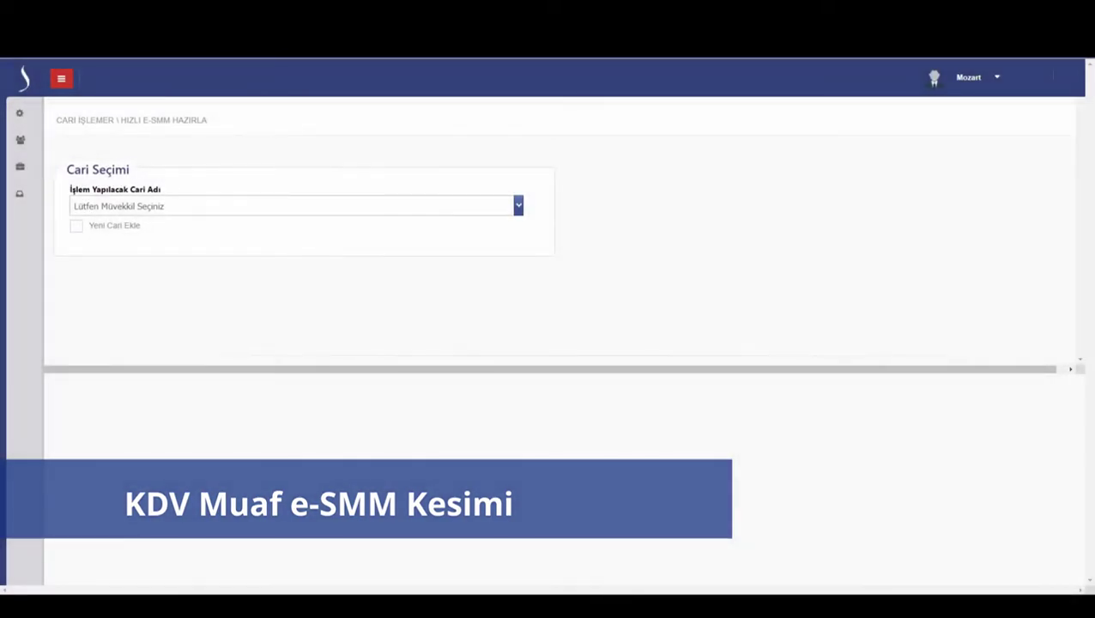
- Select Vincent van Gogh, set KDV rate %0, and record a charge to a taxpayer
left_click(257, 203)
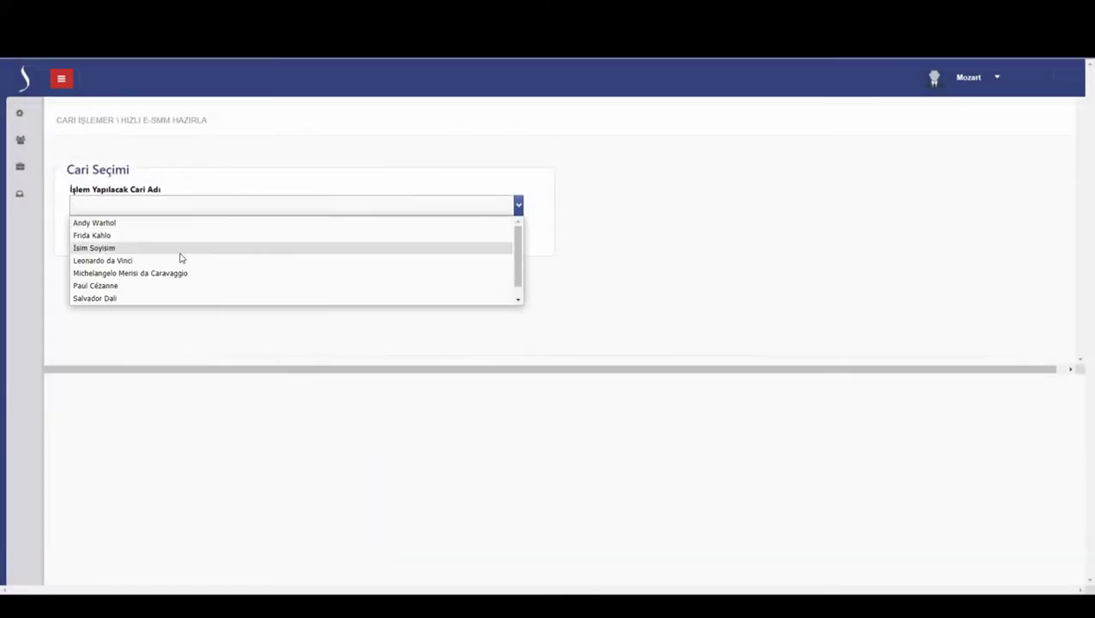
left_click(151, 299)
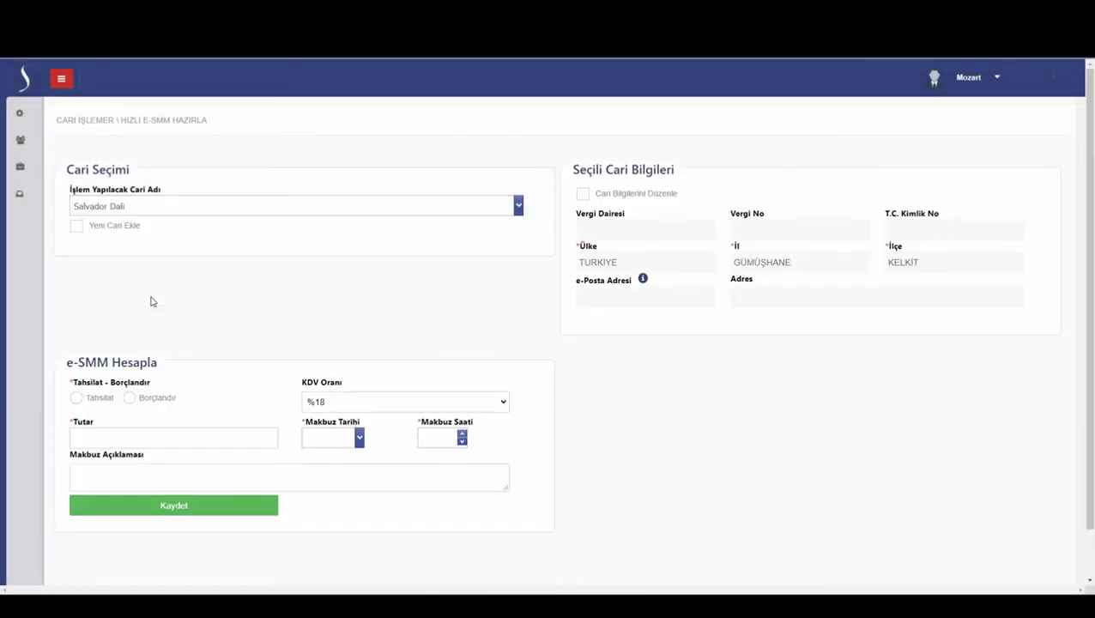
left_click(155, 206)
scroll(142, 266, "down", 1)
left_click(130, 305)
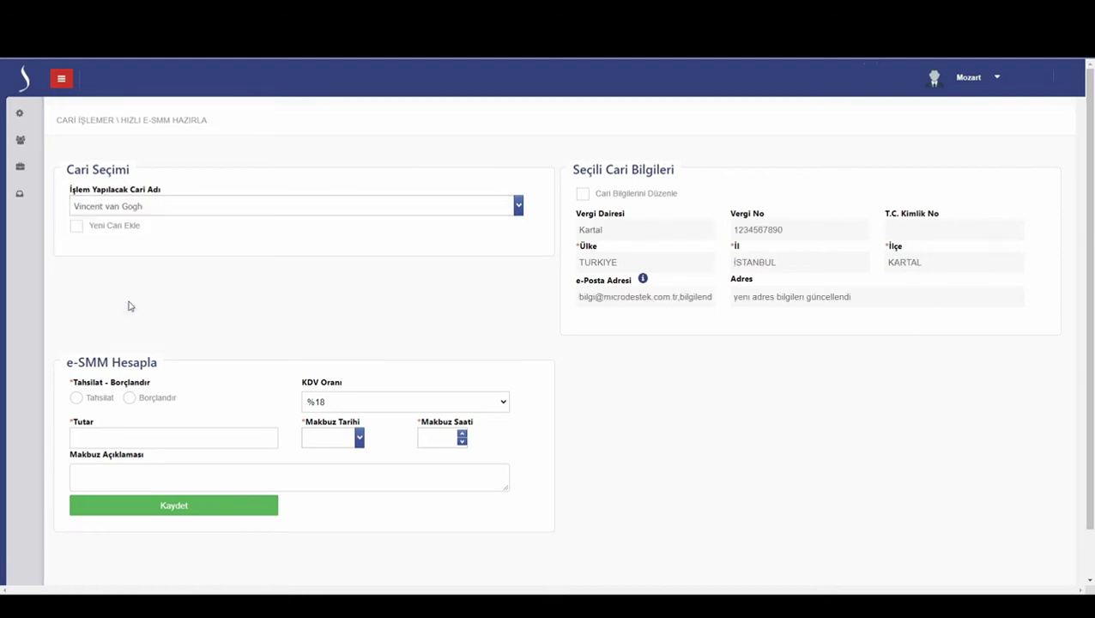
left_click(326, 400)
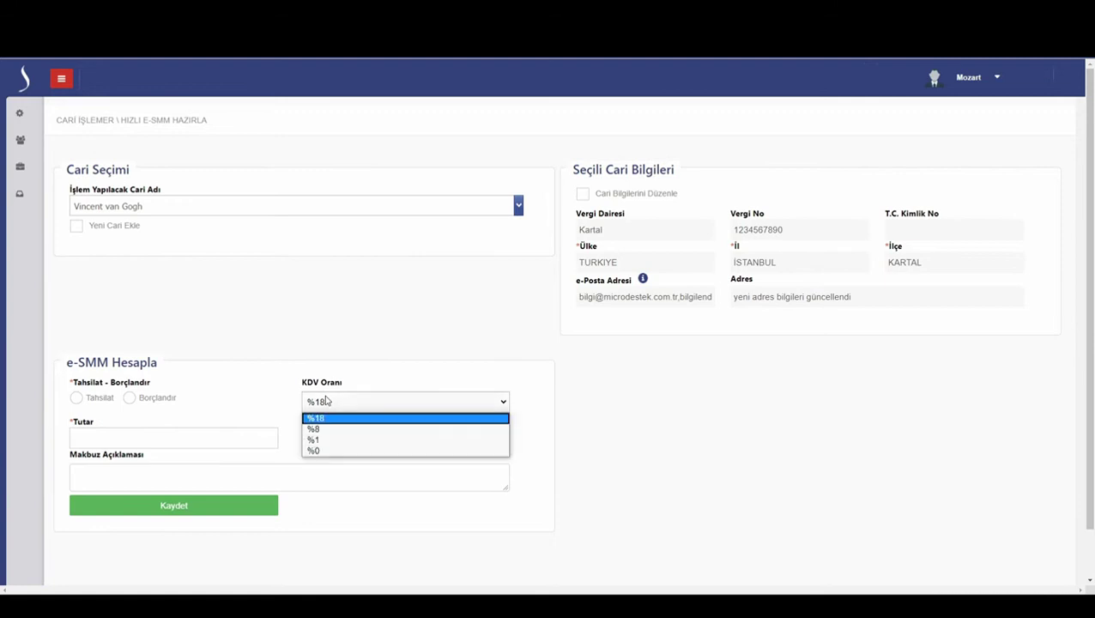
left_click(320, 451)
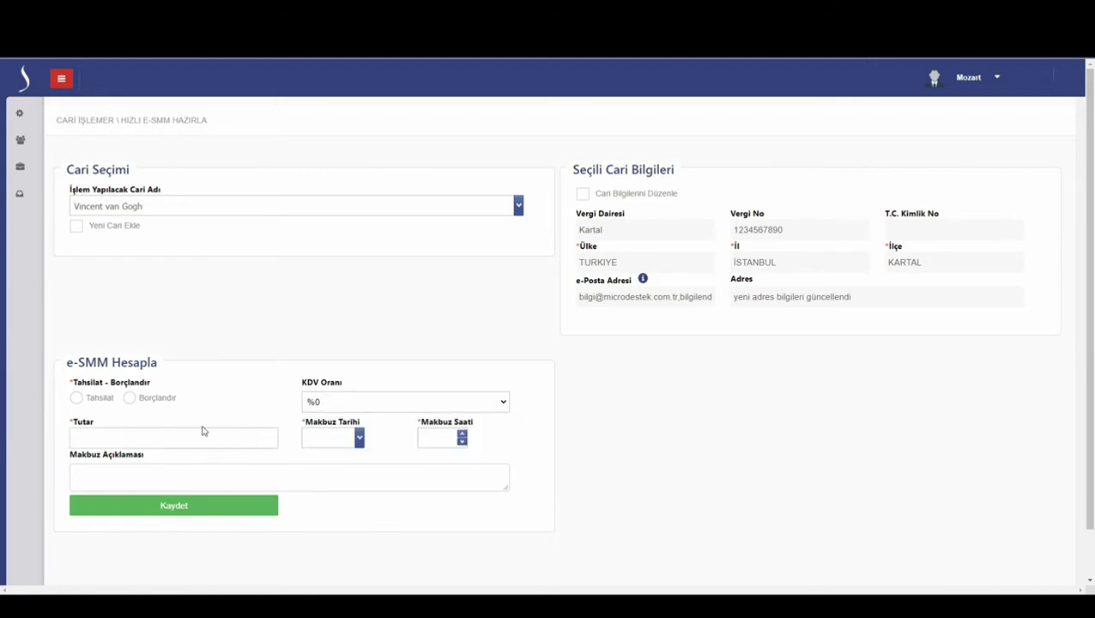
left_click(145, 400)
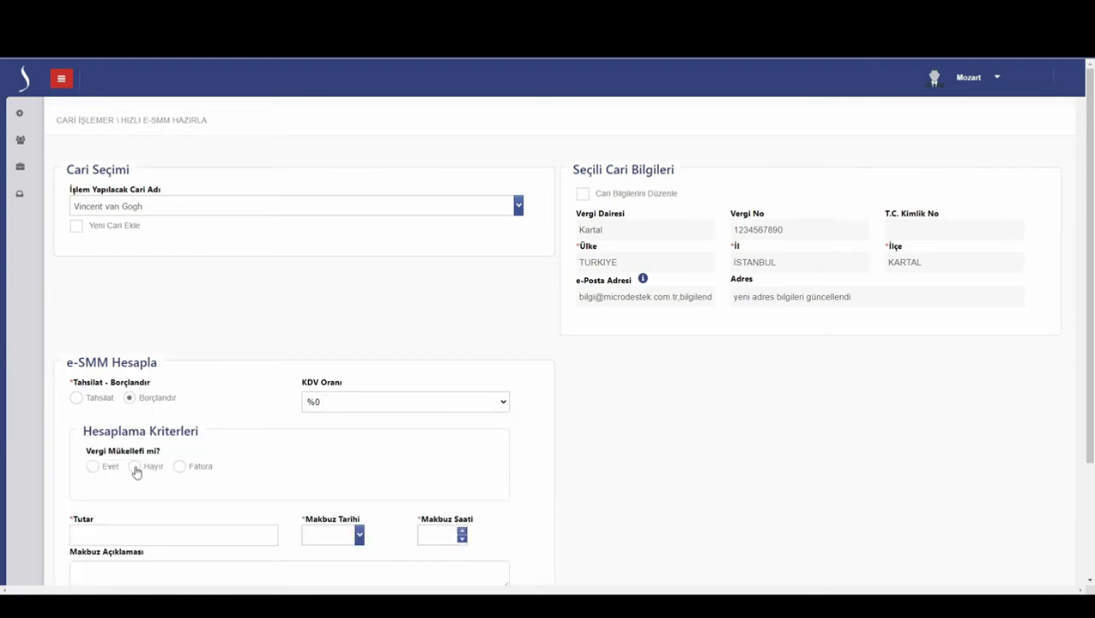
left_click(105, 472)
- Enter gross fee 15000, today's date, time 16:48 and description 'Açıklama'
scroll(212, 432, "down", 2)
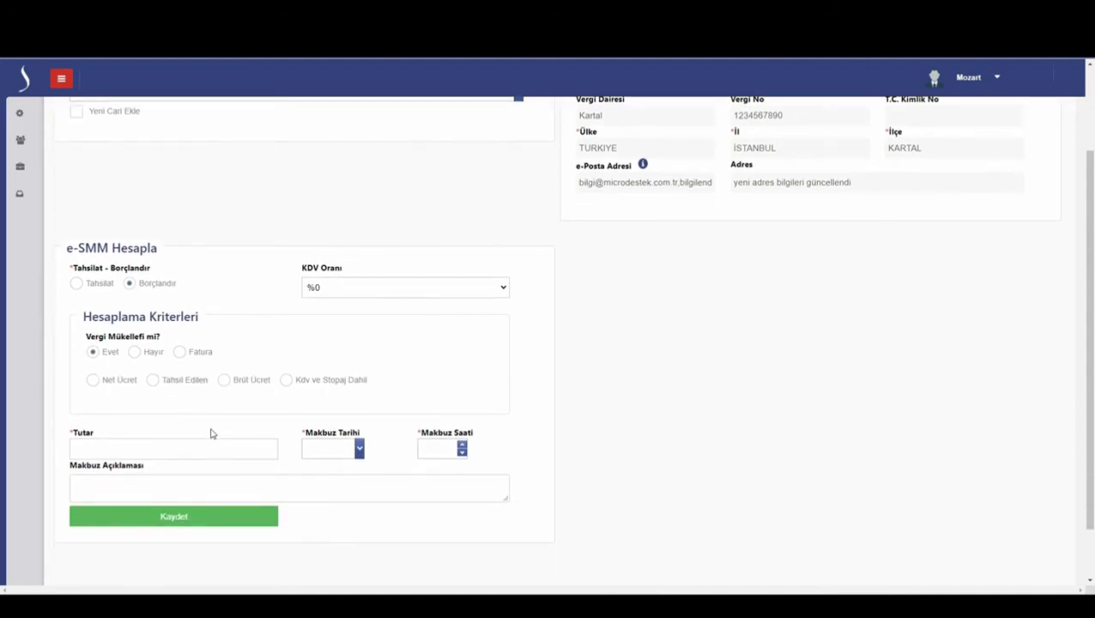
left_click(222, 382)
left_click(191, 447)
key("Tab")
left_click(359, 448)
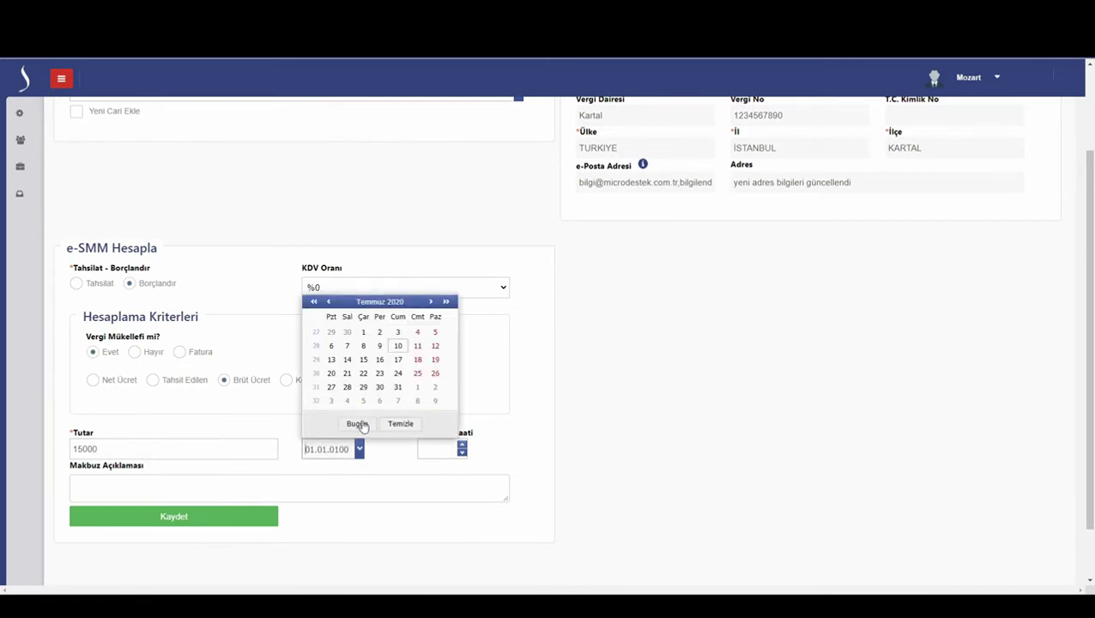
left_click(357, 424)
key("Tab")
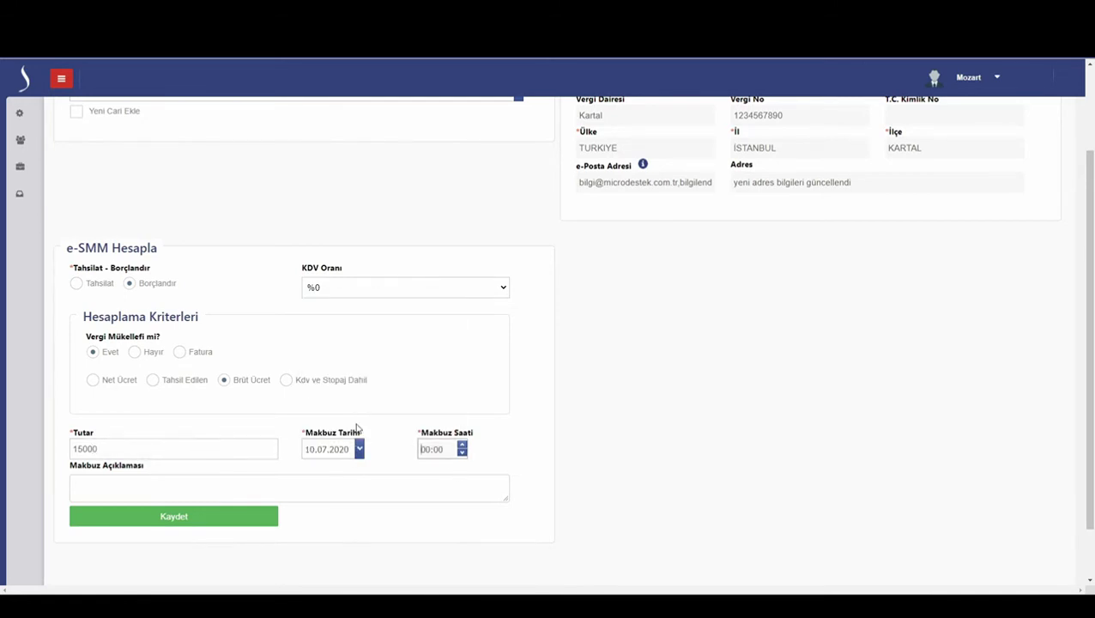
type("16:48")
key("Tab")
type("Açıklama")
- Save the 0% KDV calculation and choose exemption reason 17/4-n
left_click(223, 519)
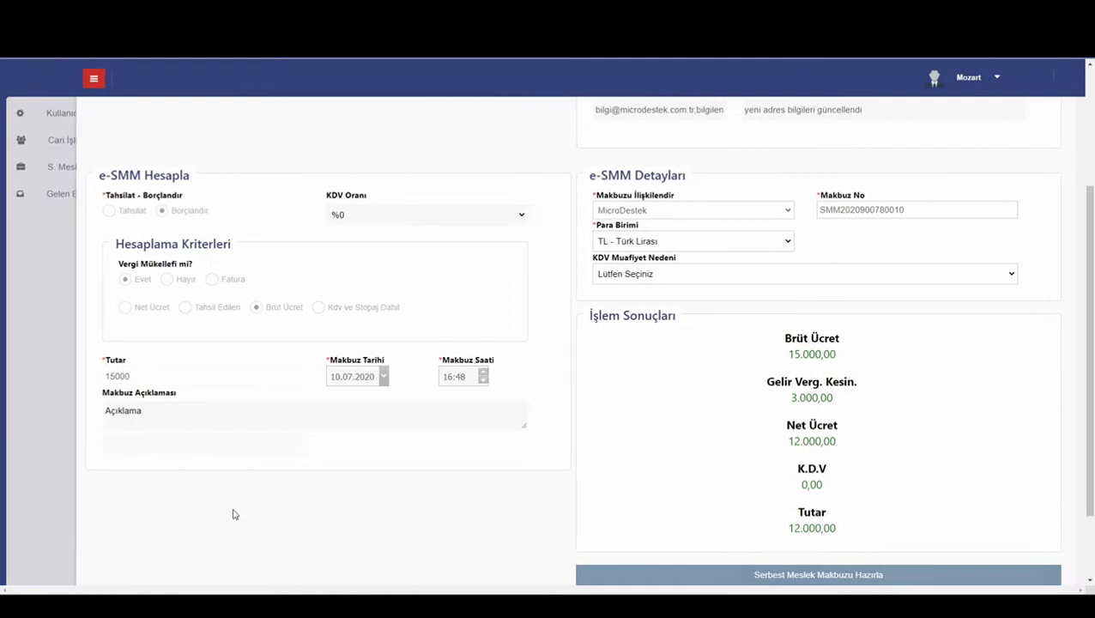
left_click(739, 580)
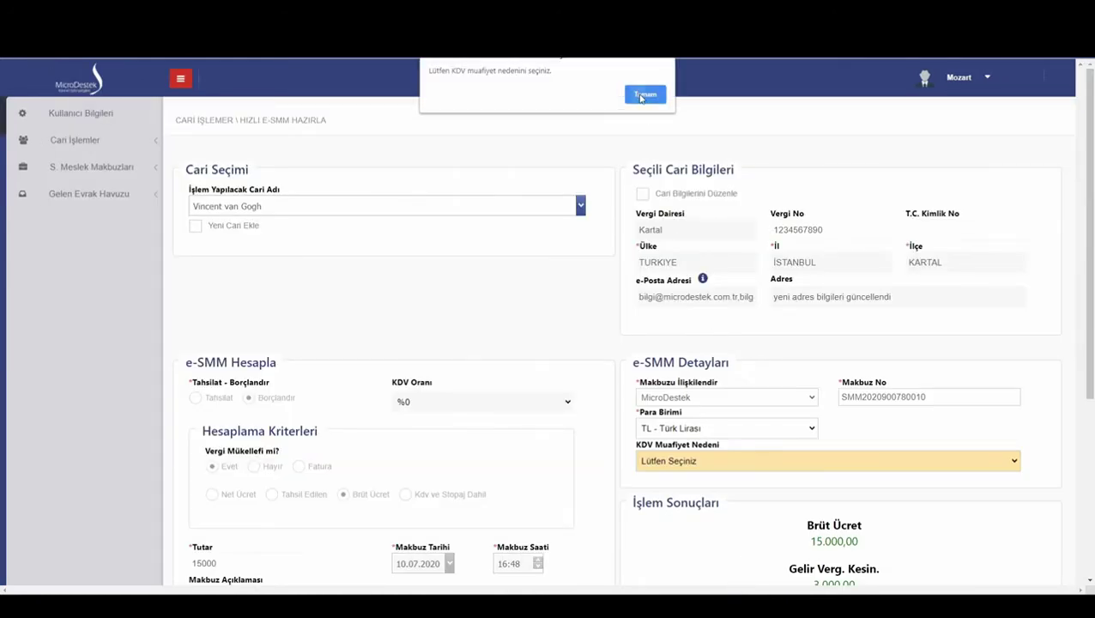
left_click(643, 96)
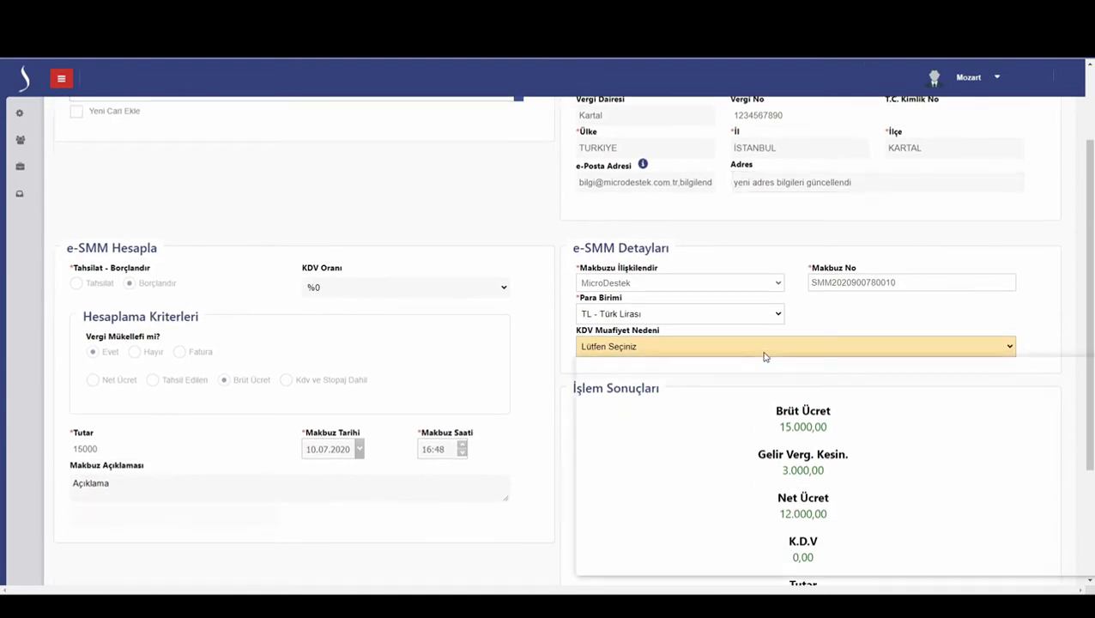
left_click(765, 347)
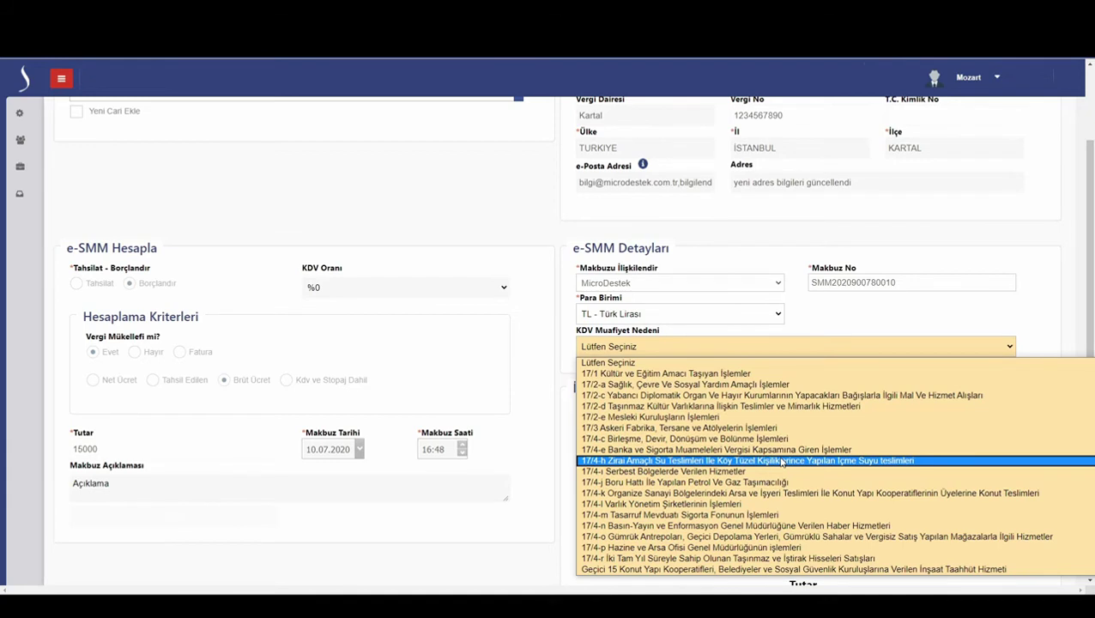
left_click(794, 526)
- Prepare the exempt receipt, print it to PDF, and start a new transaction
scroll(789, 526, "down", 3)
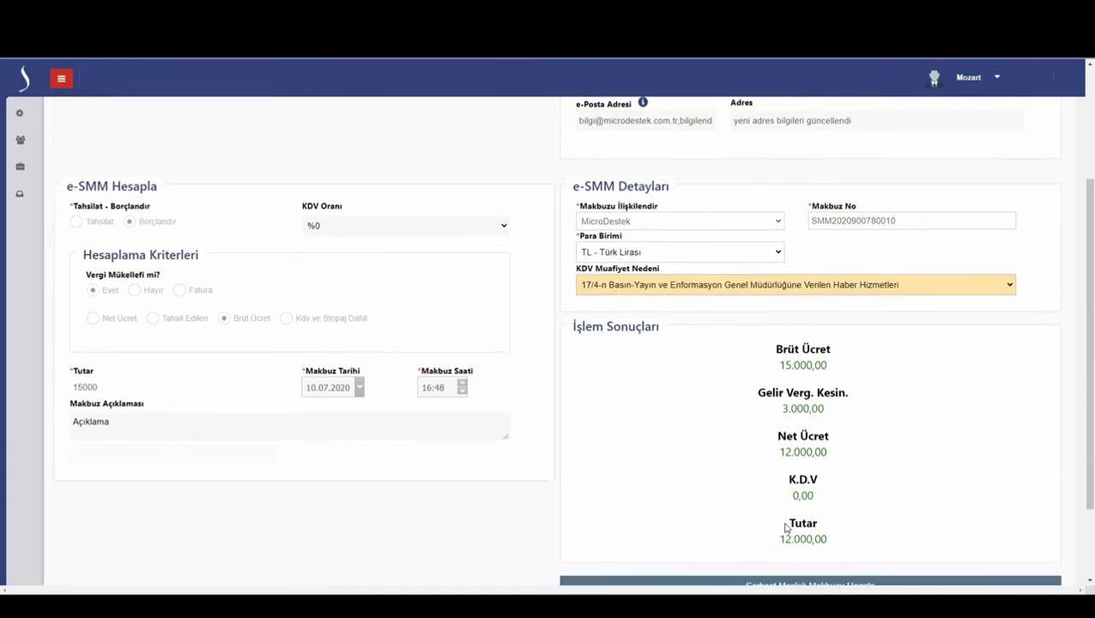
left_click(802, 483)
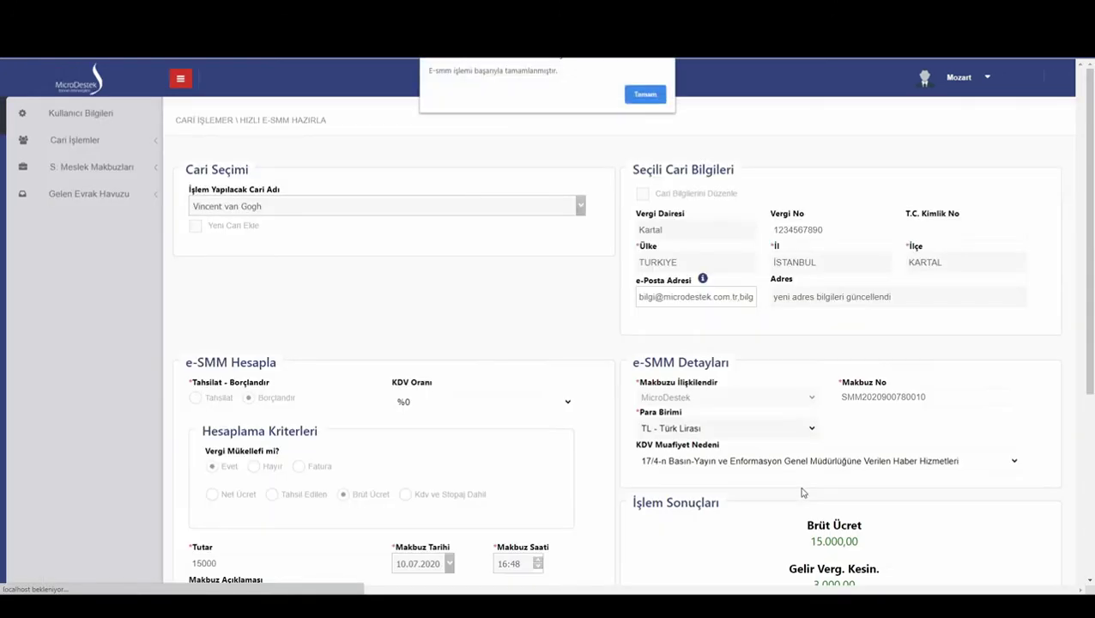
left_click(646, 94)
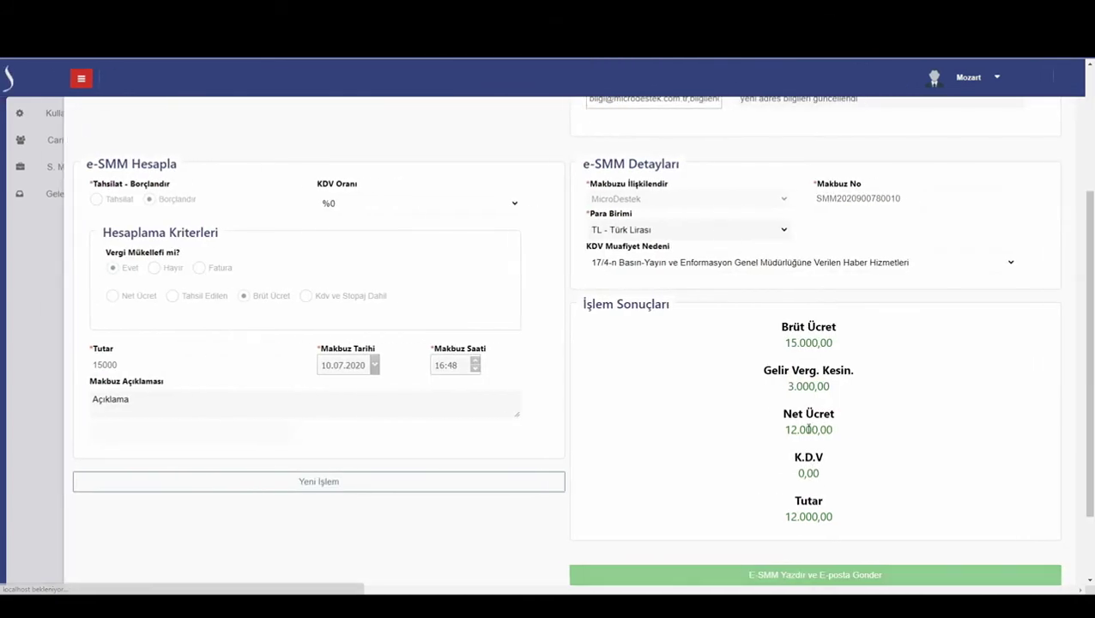
left_click(817, 571)
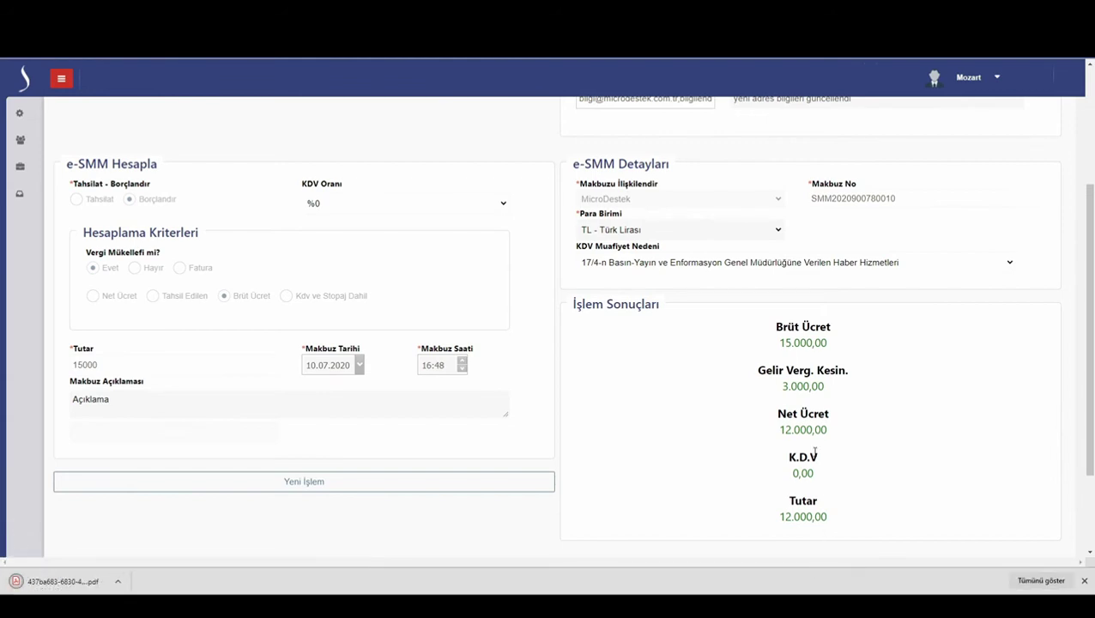
scroll(817, 498, "down", 2)
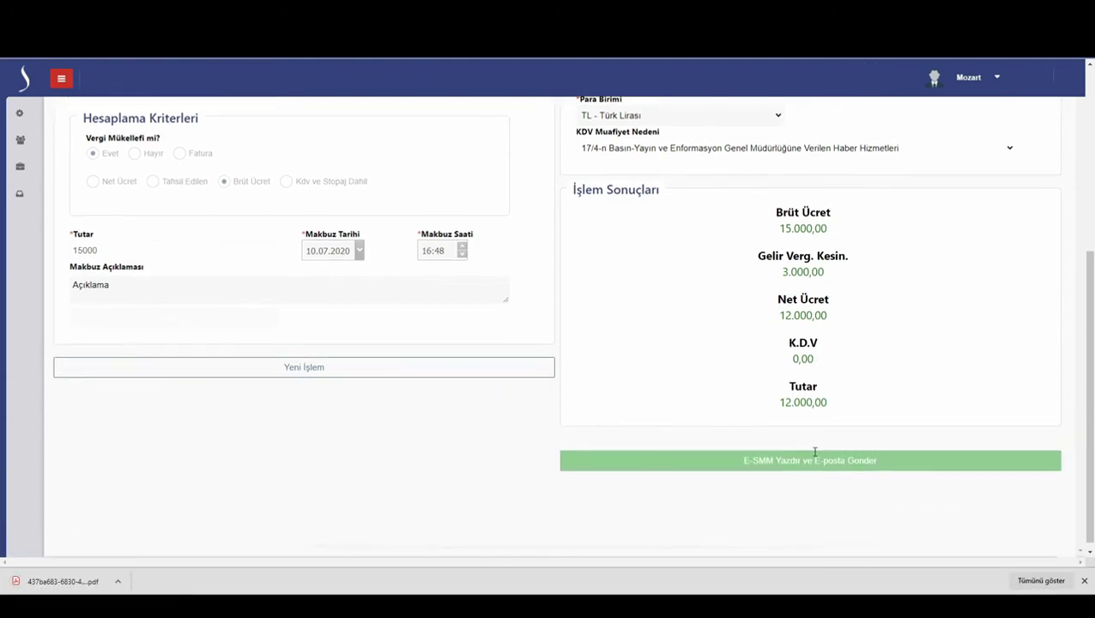
left_click(485, 375)
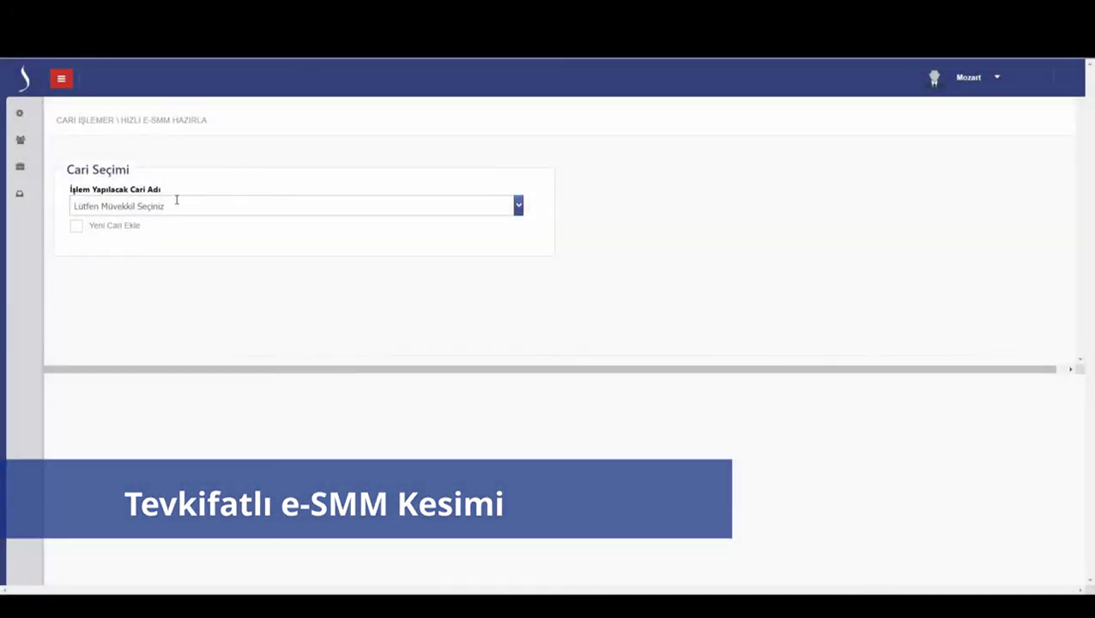
- Select the client as a taxpayer charge and apply 9/10 KDV withholding
left_click(177, 205)
scroll(167, 250, "down", 2)
left_click(133, 298)
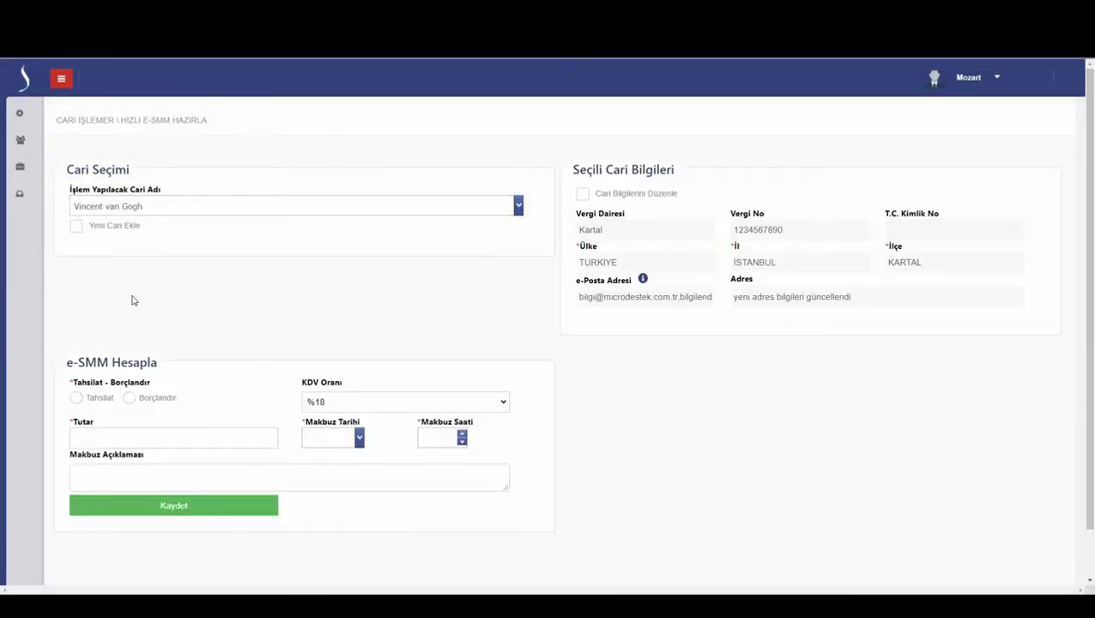
left_click(133, 400)
left_click(95, 467)
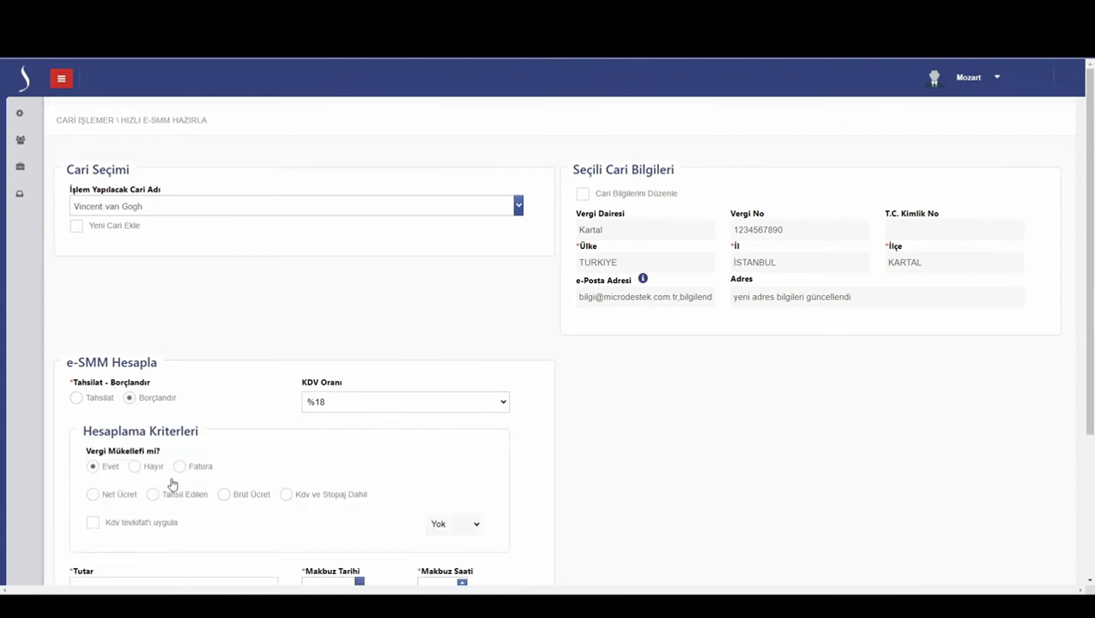
scroll(199, 483, "down", 3)
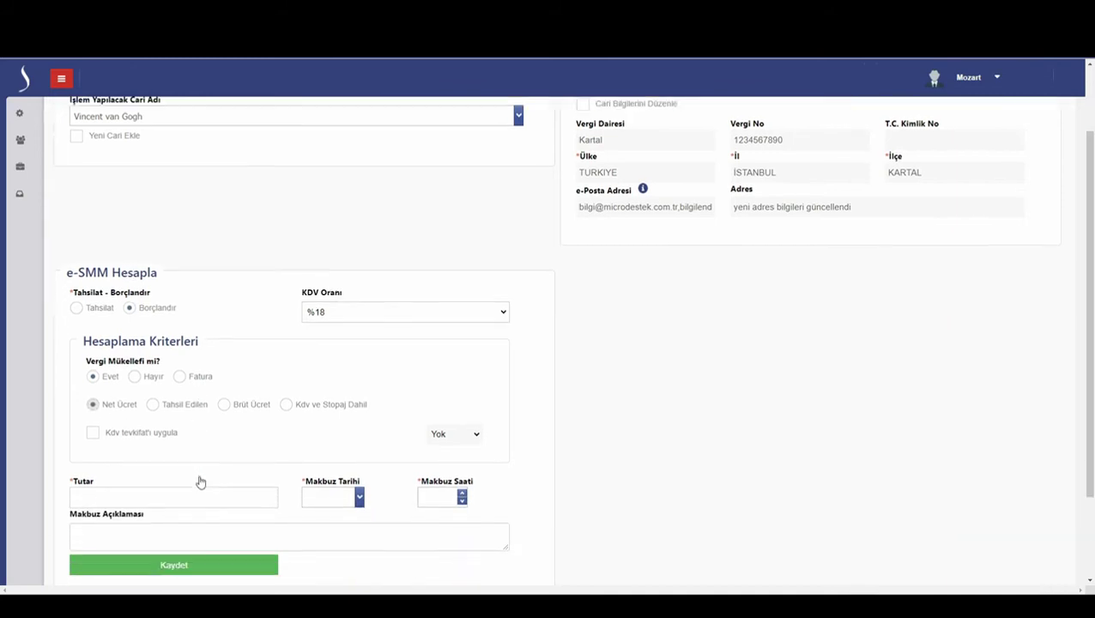
left_click(165, 409)
left_click(429, 410)
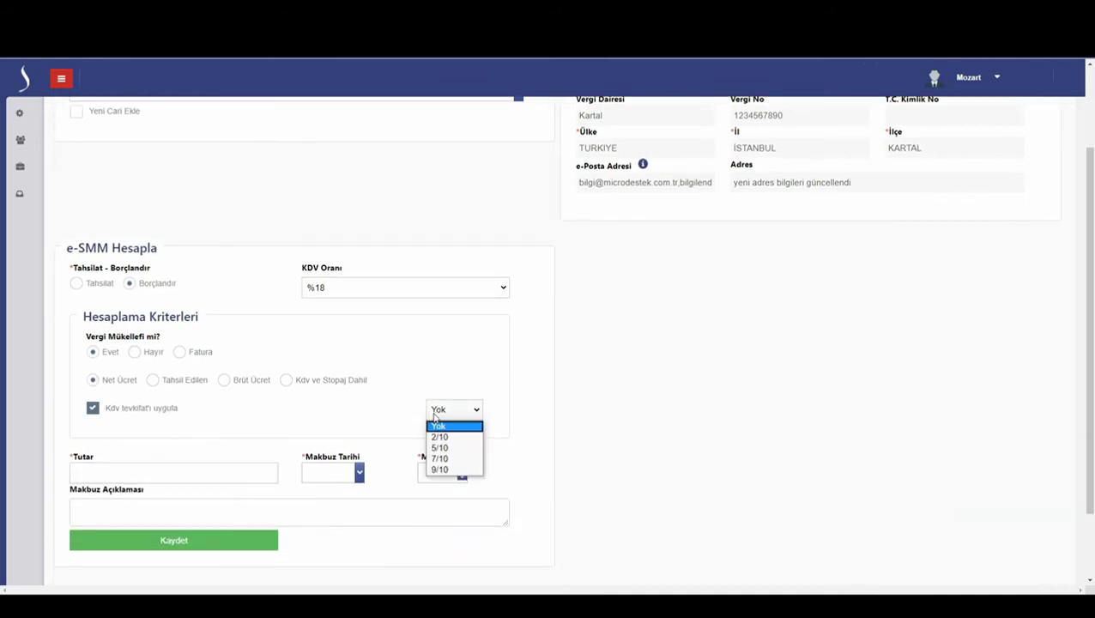
left_click(453, 469)
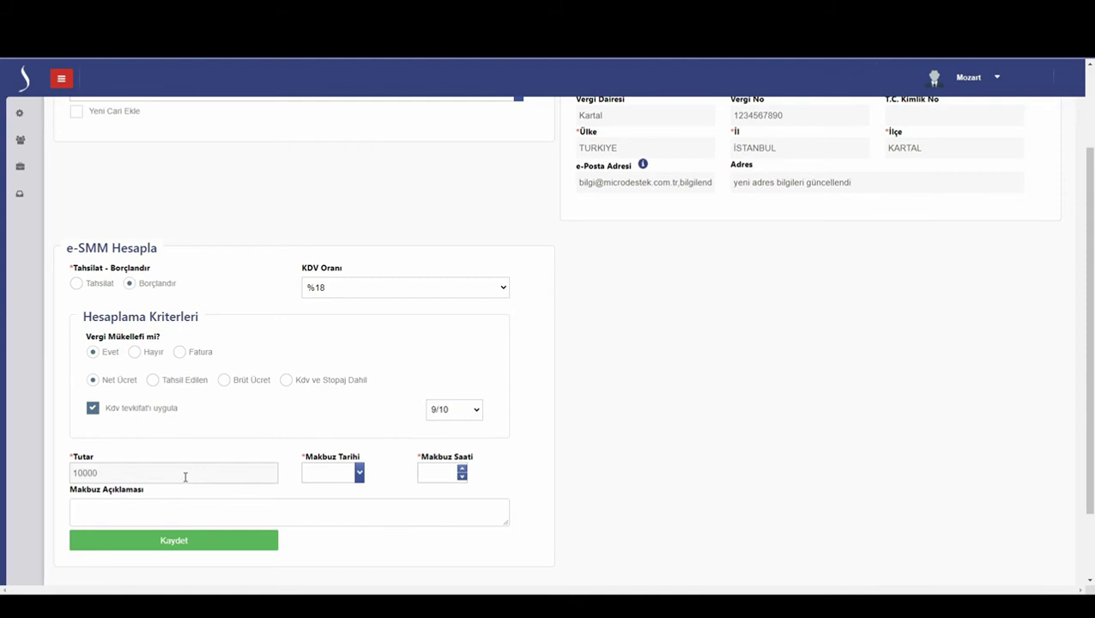
- Enter date 10.07.2020 and the description, then save to get KDV 2.250,00 with 2.025,00 withheld
key("Tab")
type("10.07.2020")
key("Tab")
type("klama")
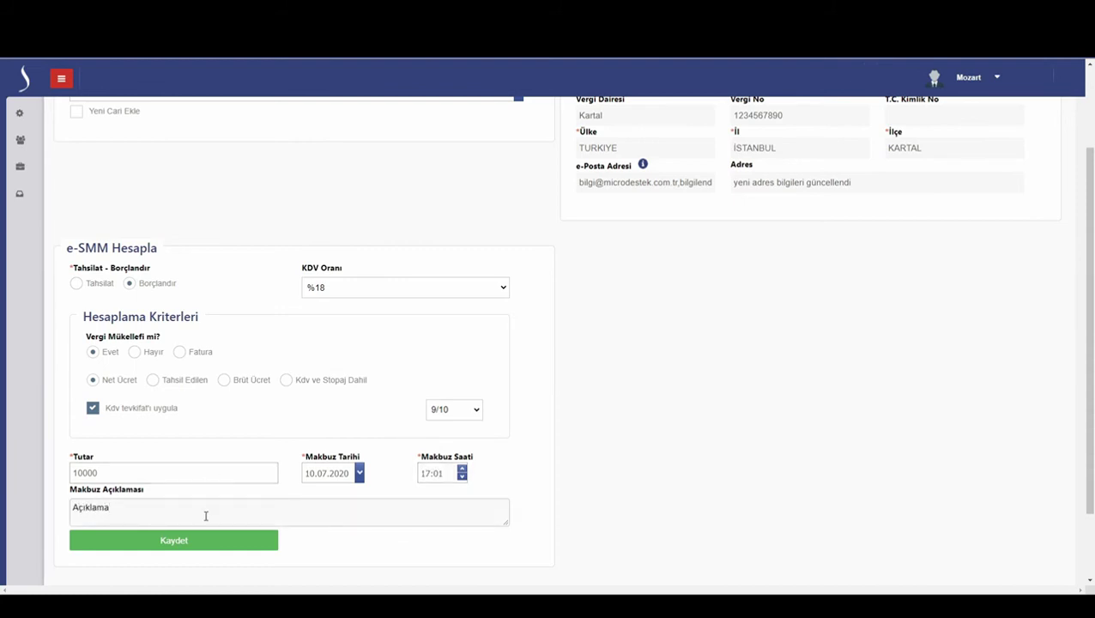
left_click(201, 543)
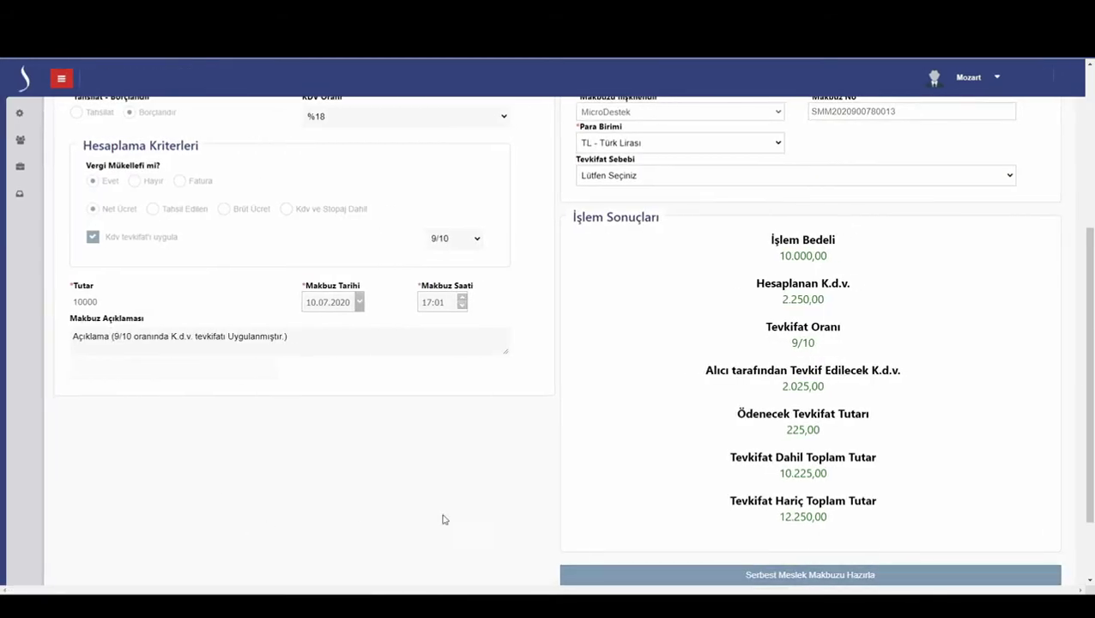
- Set organisation service as the withholding reason and try issuing, which raises a rate-mismatch warning
left_click(731, 575)
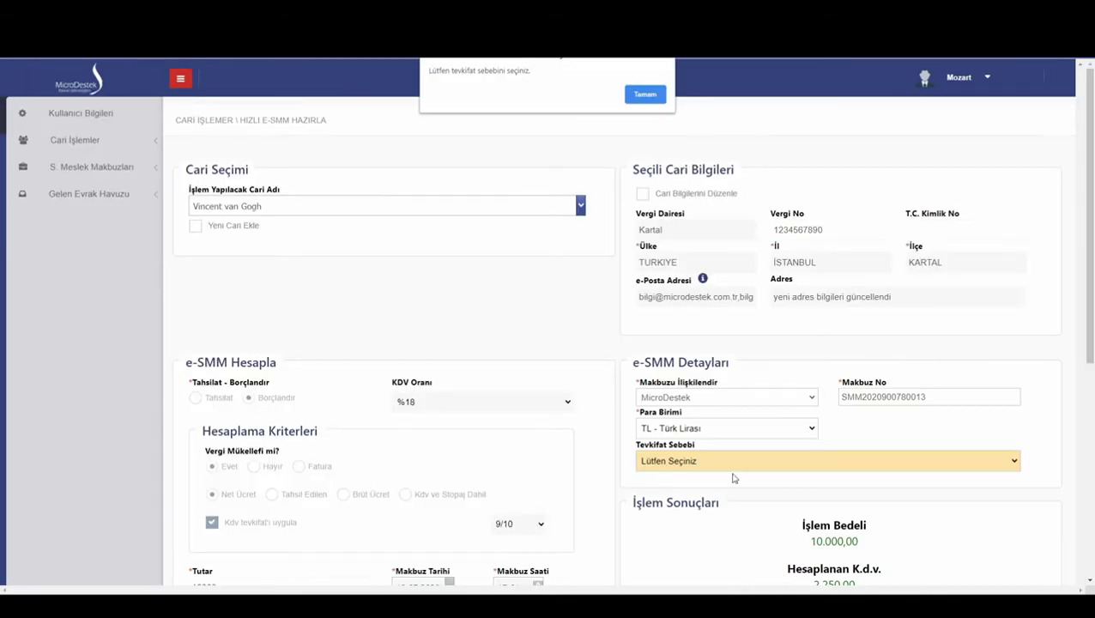
left_click(649, 94)
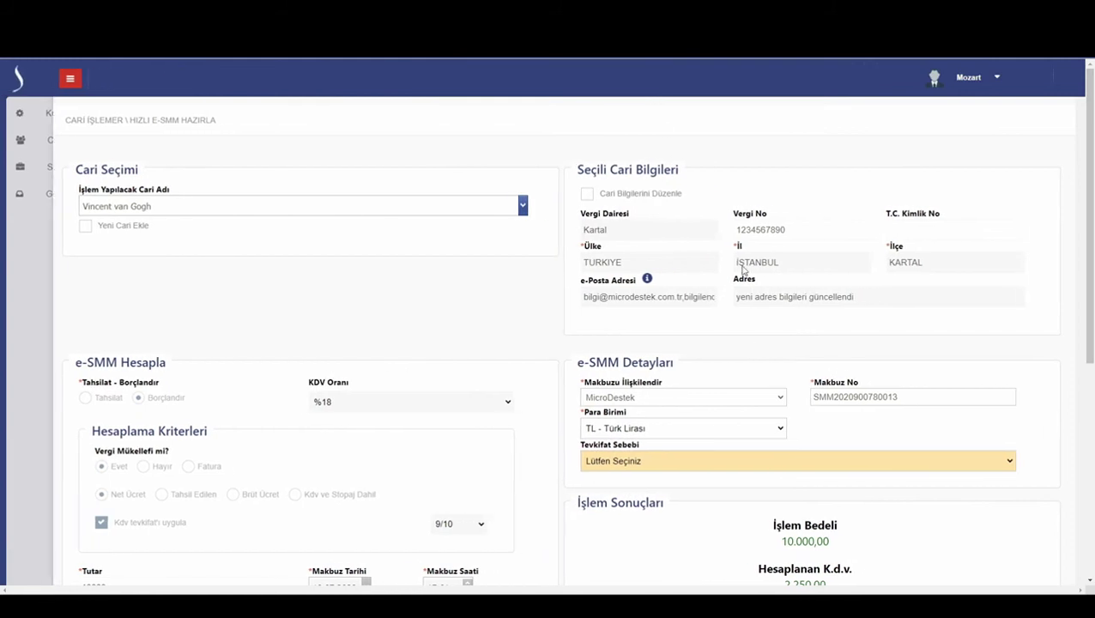
left_click(746, 464)
scroll(756, 390, "down", 1)
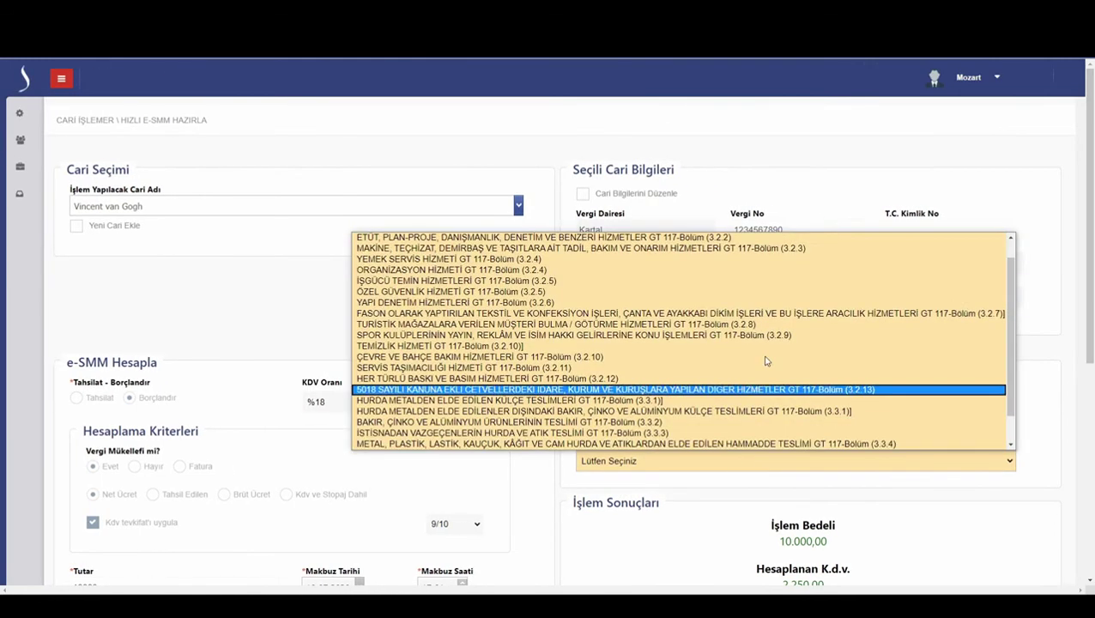
left_click(759, 271)
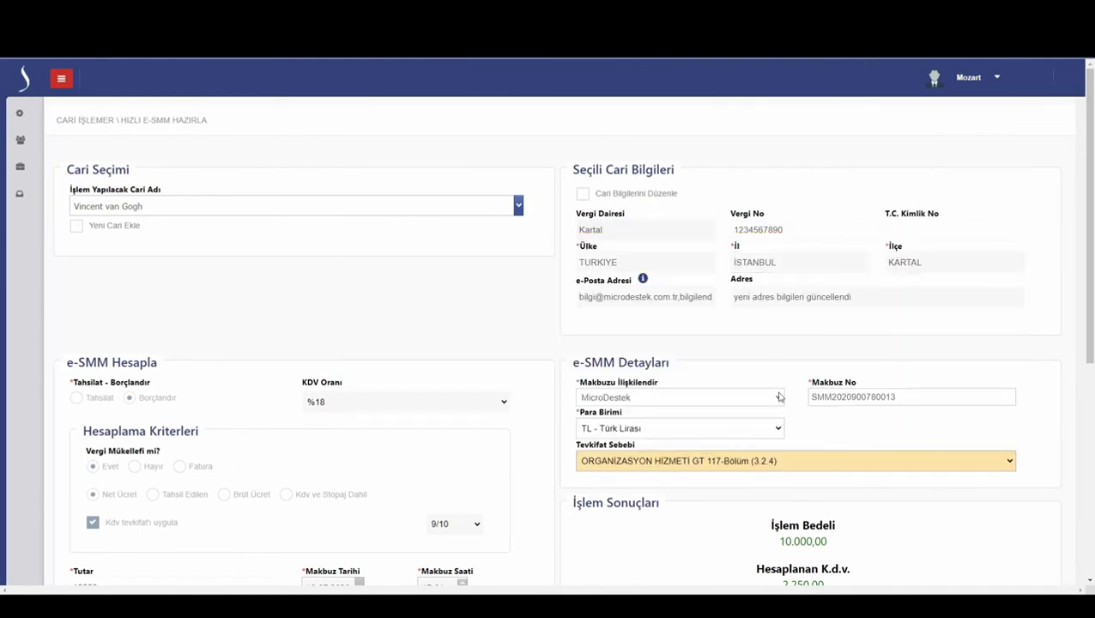
scroll(754, 516, "down", 4)
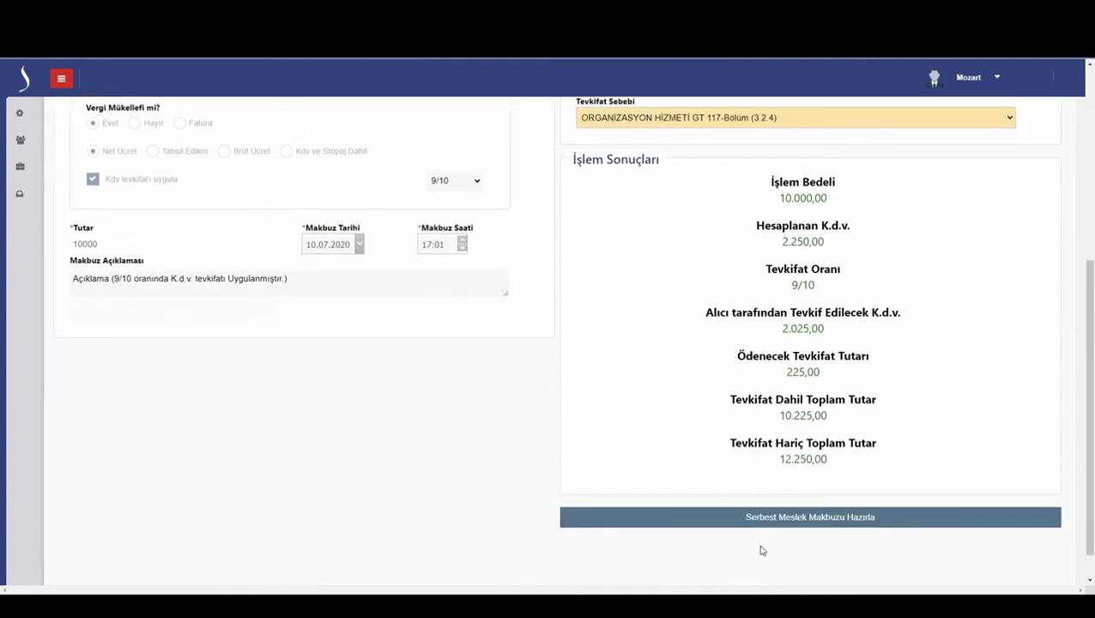
left_click(759, 517)
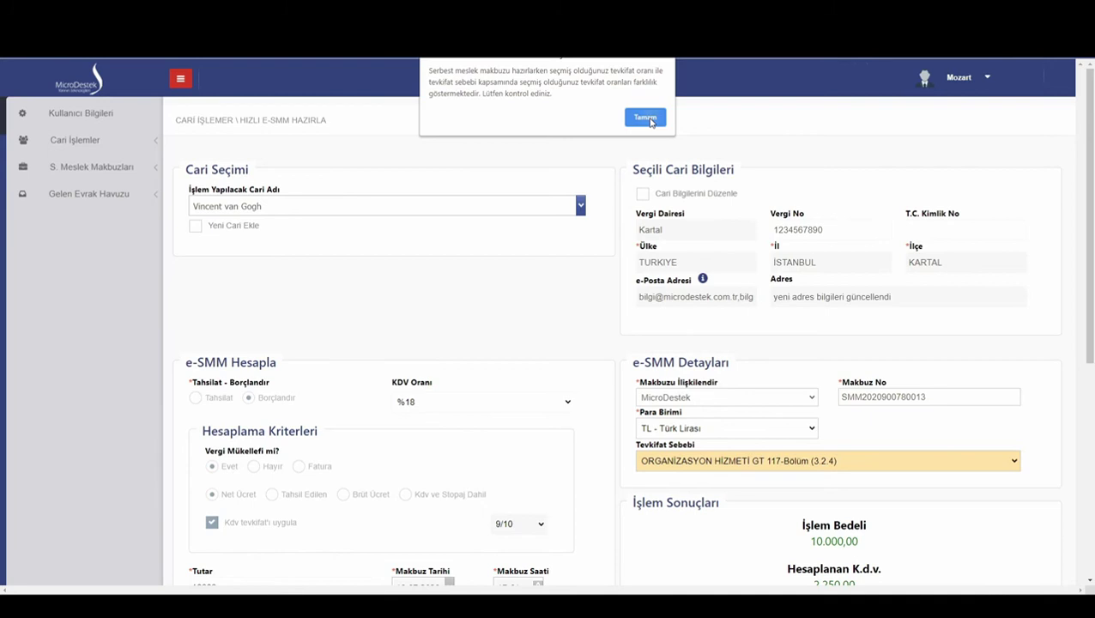
left_click(651, 122)
- Change the withholding reason to DİĞERLERİ and issue the receipt successfully
left_click(723, 464)
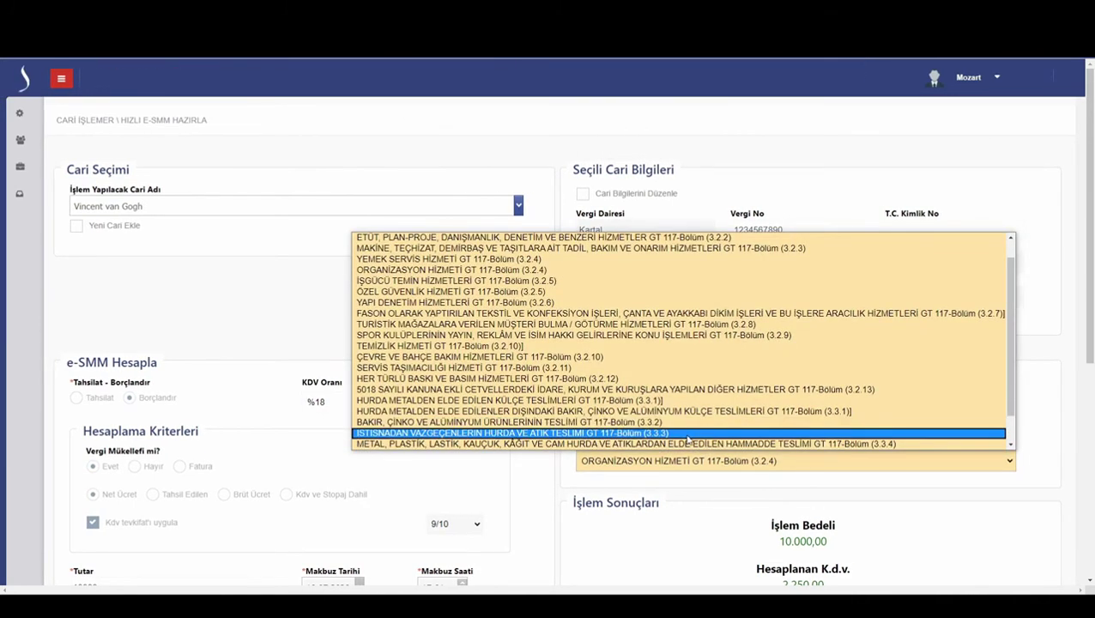
left_click(687, 434)
scroll(695, 539, "down", 5)
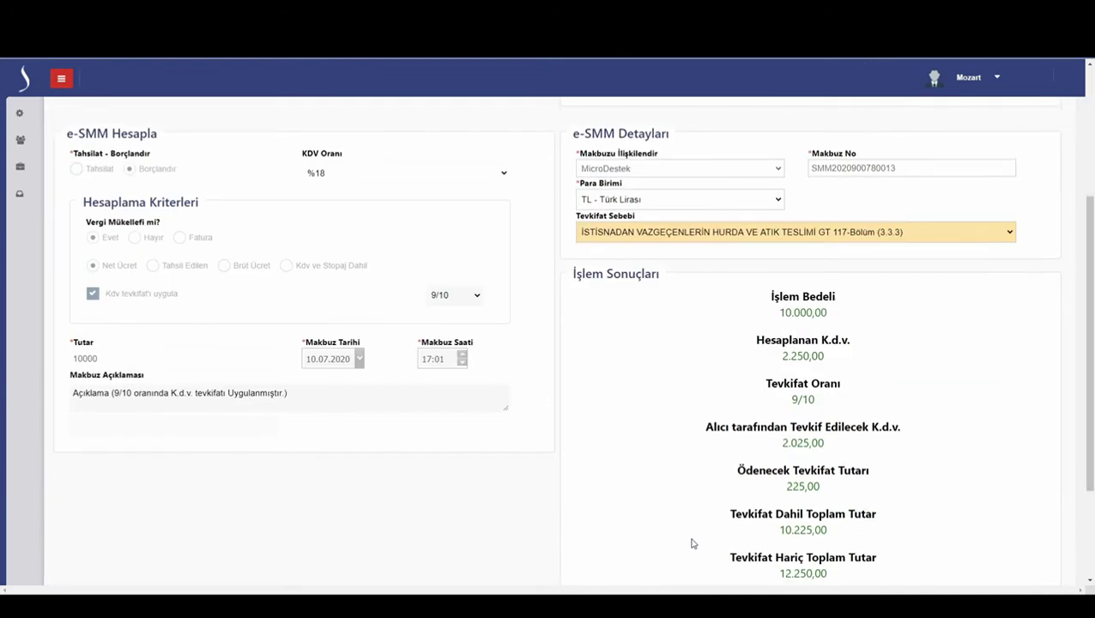
left_click(704, 485)
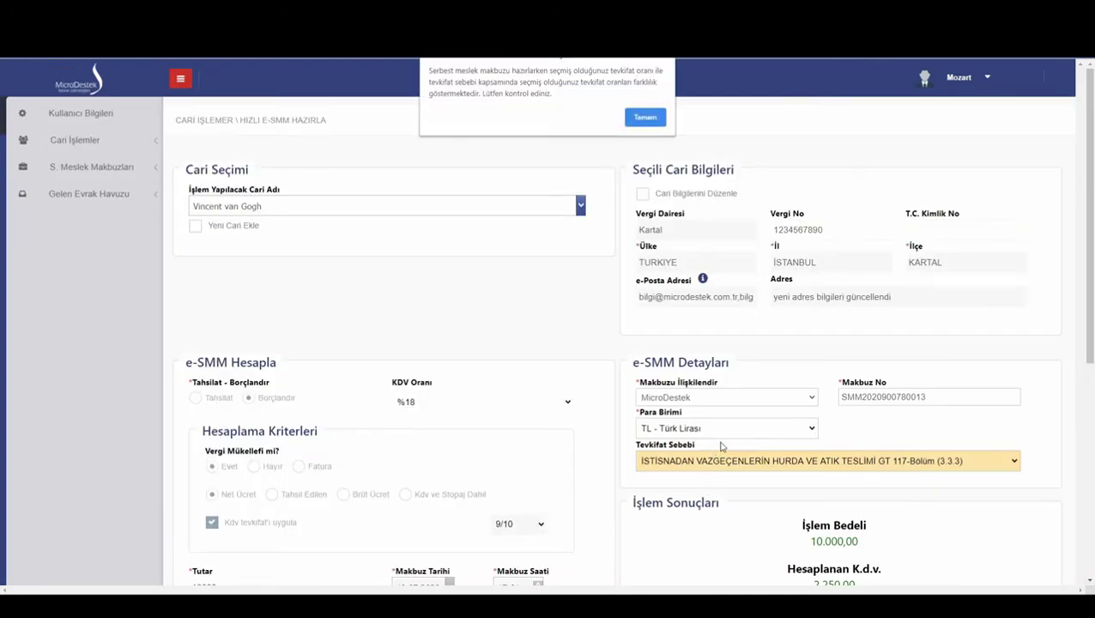
left_click(726, 241)
scroll(549, 344, "down", 2)
left_click(541, 456)
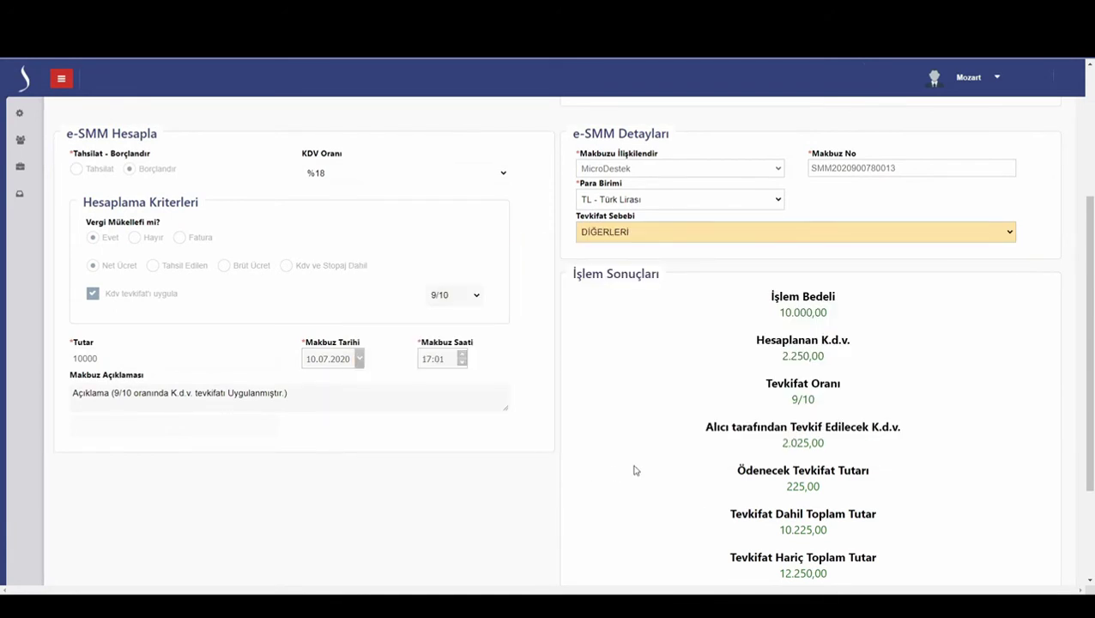
scroll(640, 472, "down", 3)
left_click(699, 517)
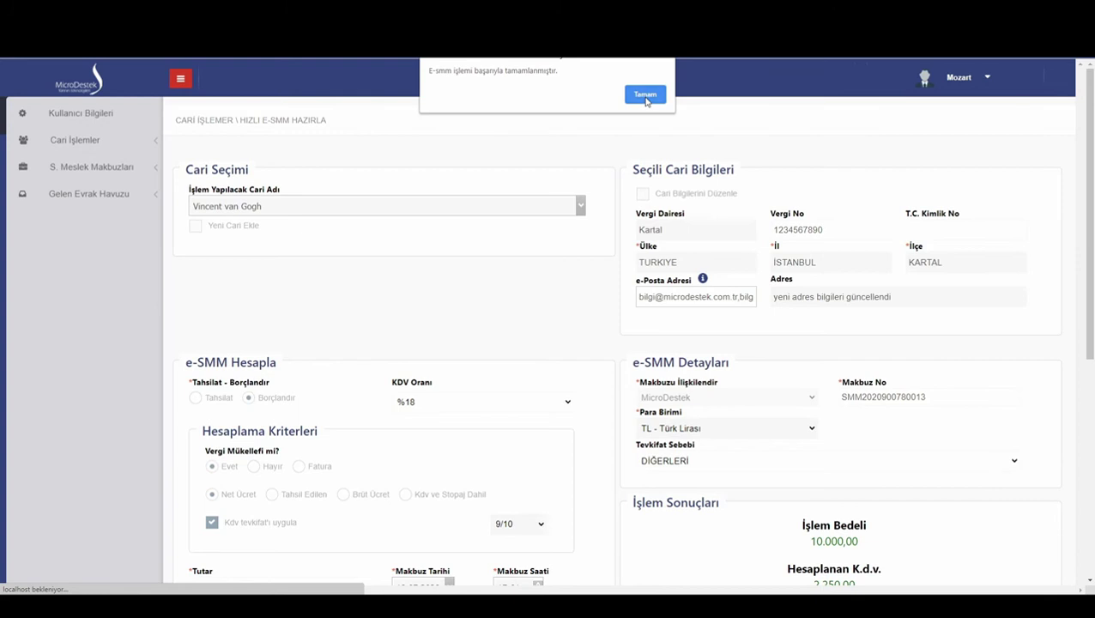
left_click(646, 94)
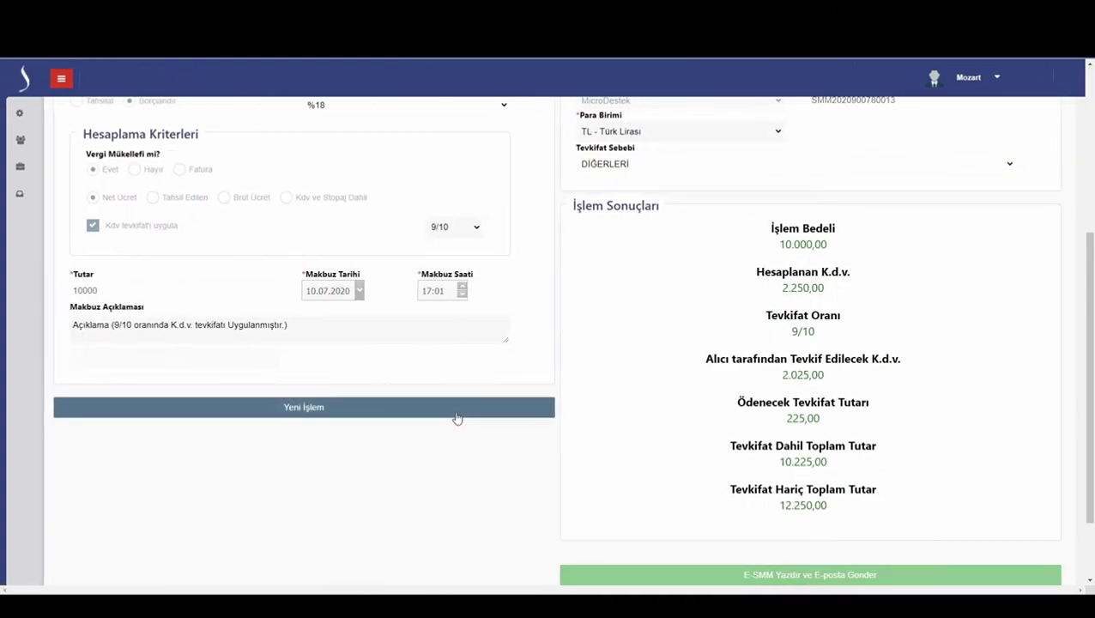
- Print the 9/10 withholding receipt to PDF, open it, and start a new transaction
left_click(652, 577)
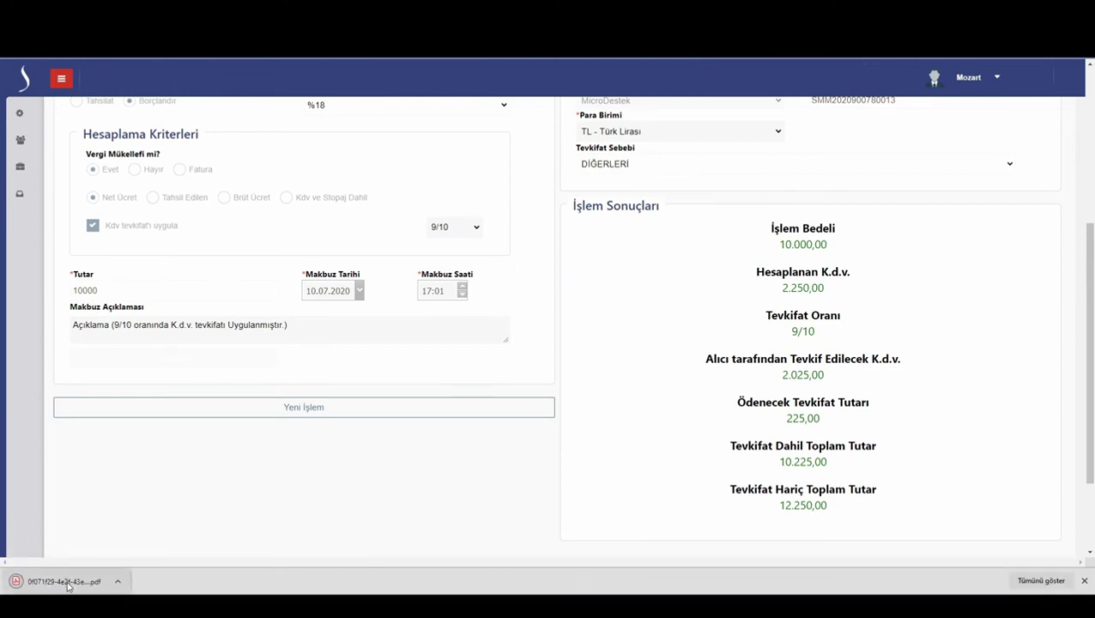
left_click(66, 582)
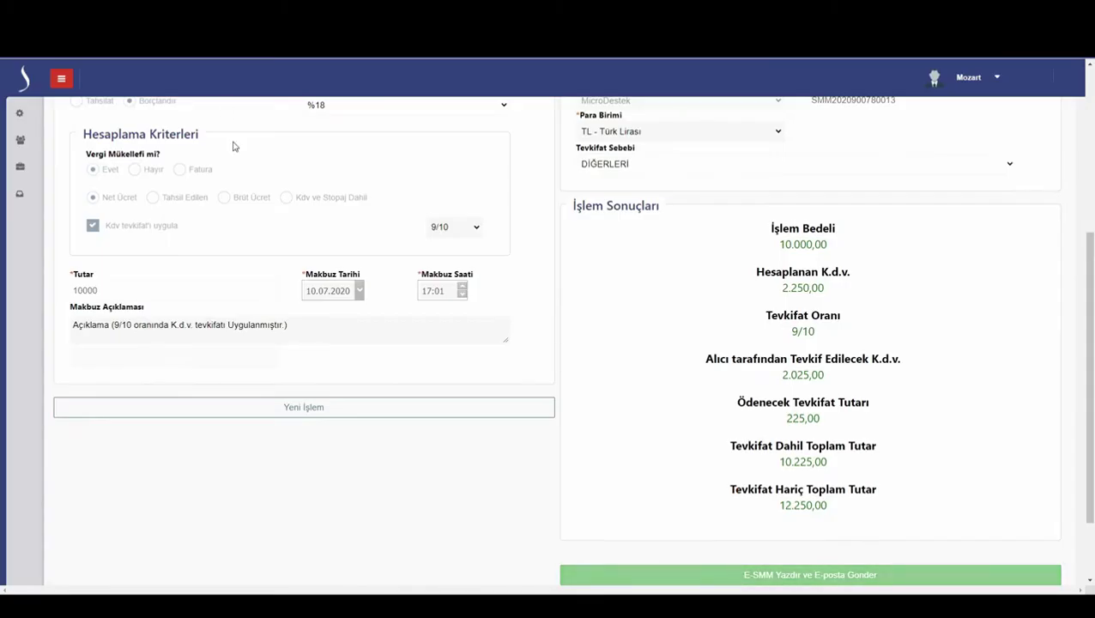
left_click(339, 410)
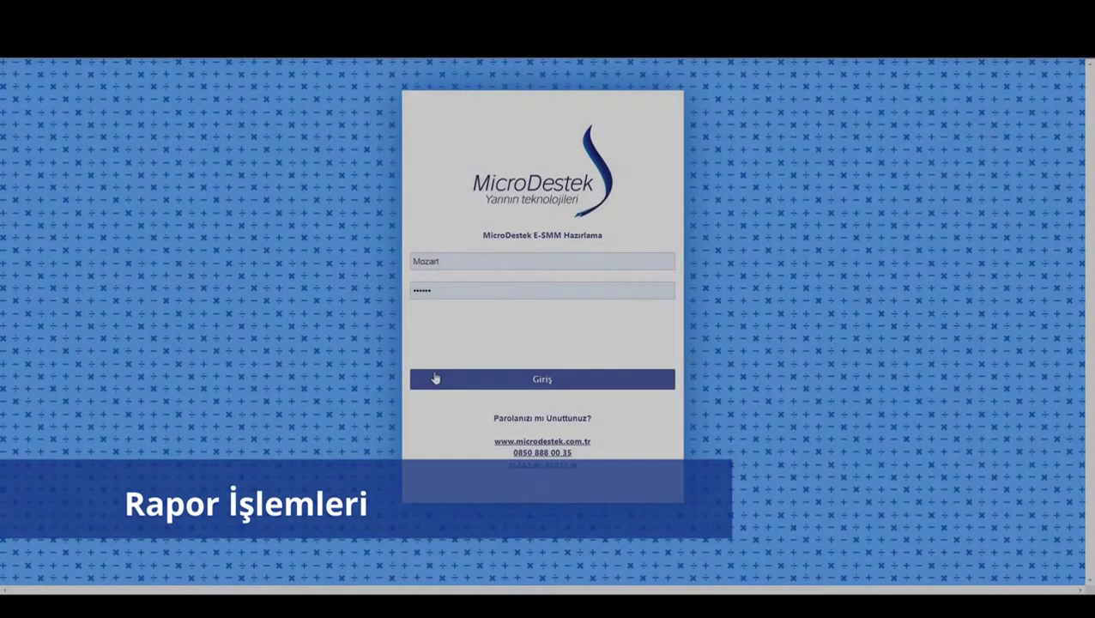
- Log back in, open Görüntüle - Rapor - İptal, and filter Cari to the client
left_click(437, 376)
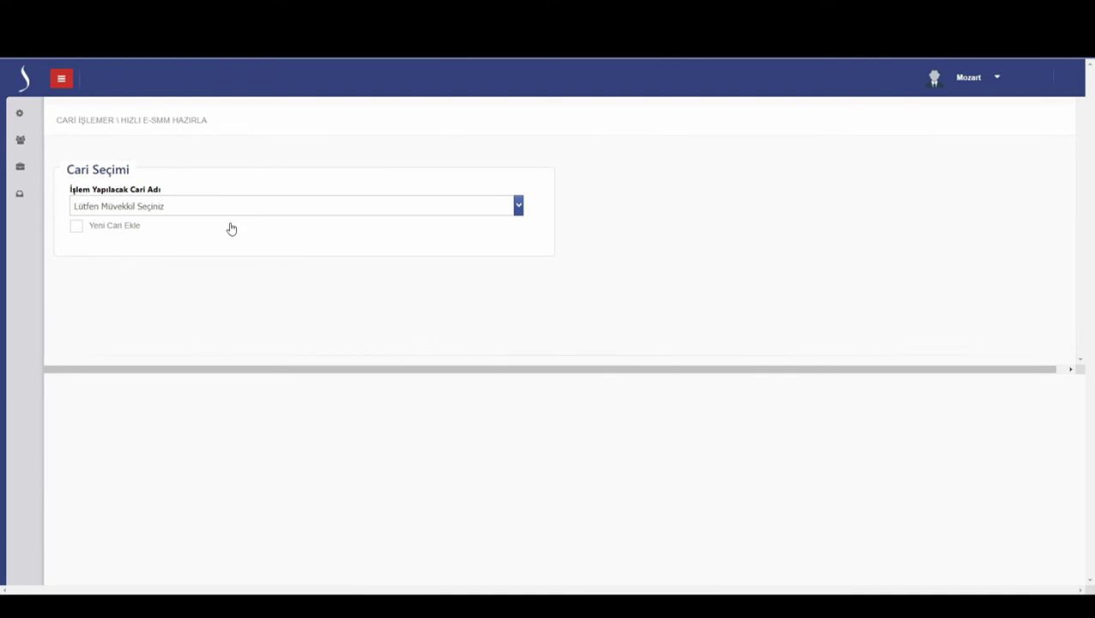
mouse_move(30, 167)
left_click(109, 190)
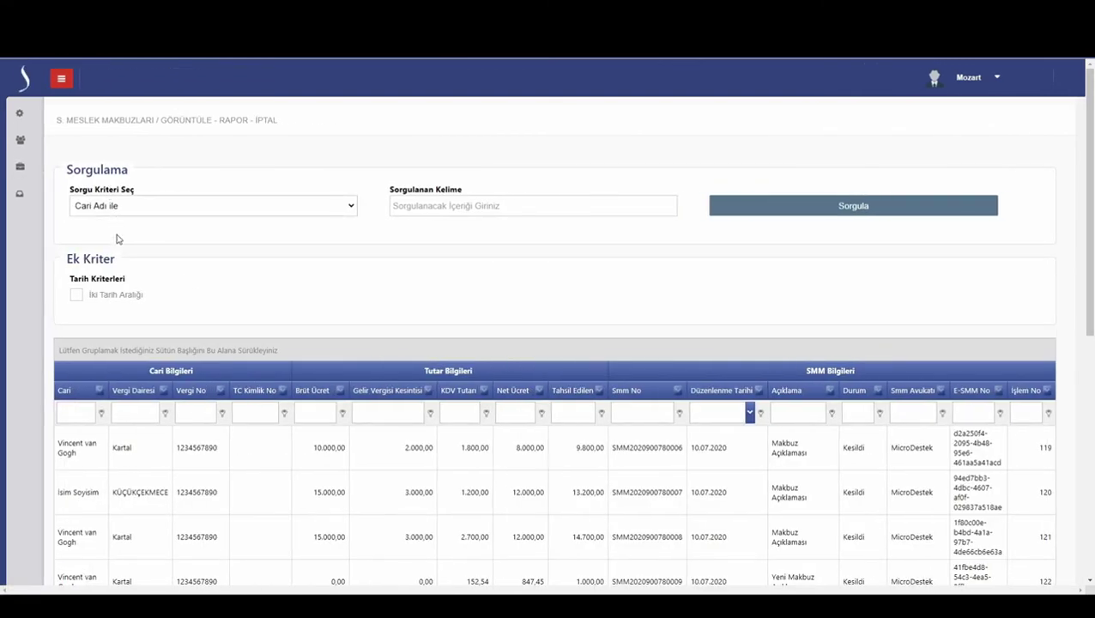
left_click(100, 391)
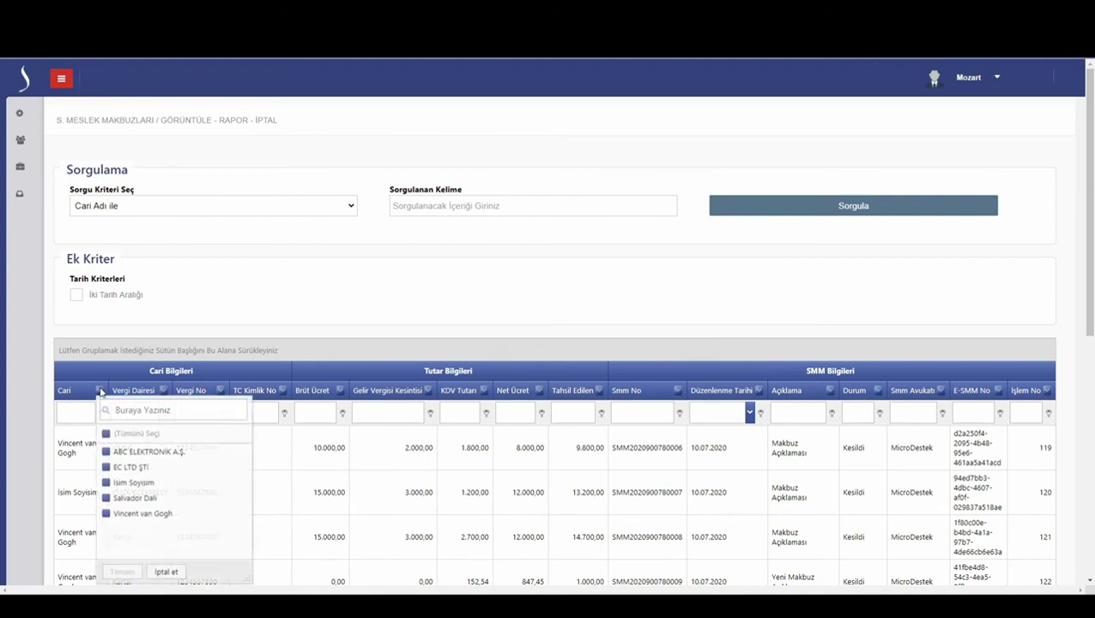
left_click(133, 513)
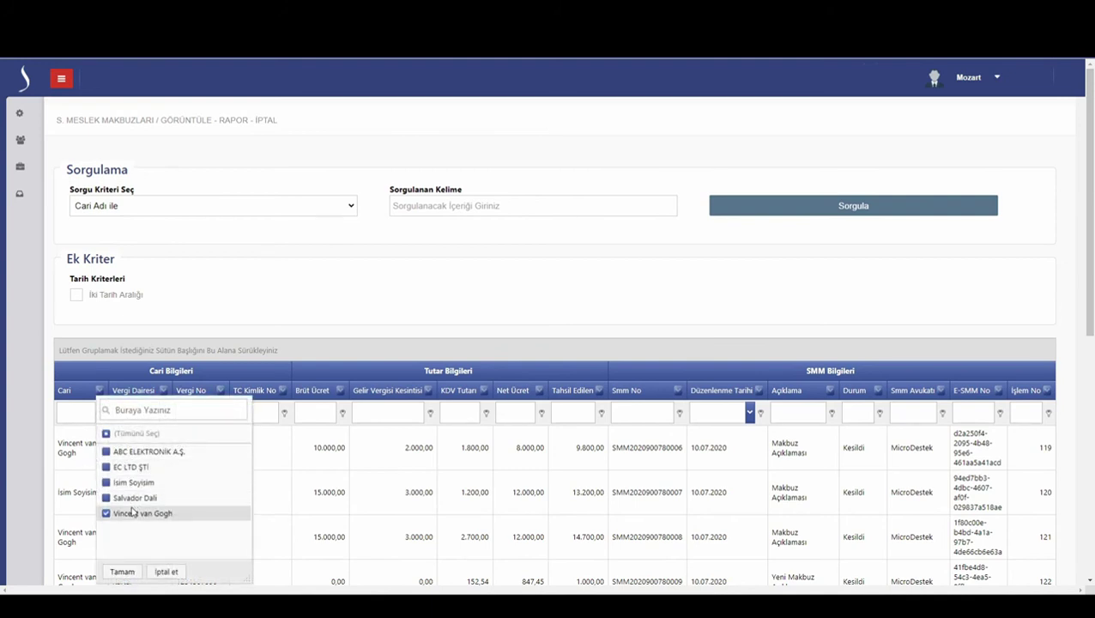
left_click(122, 572)
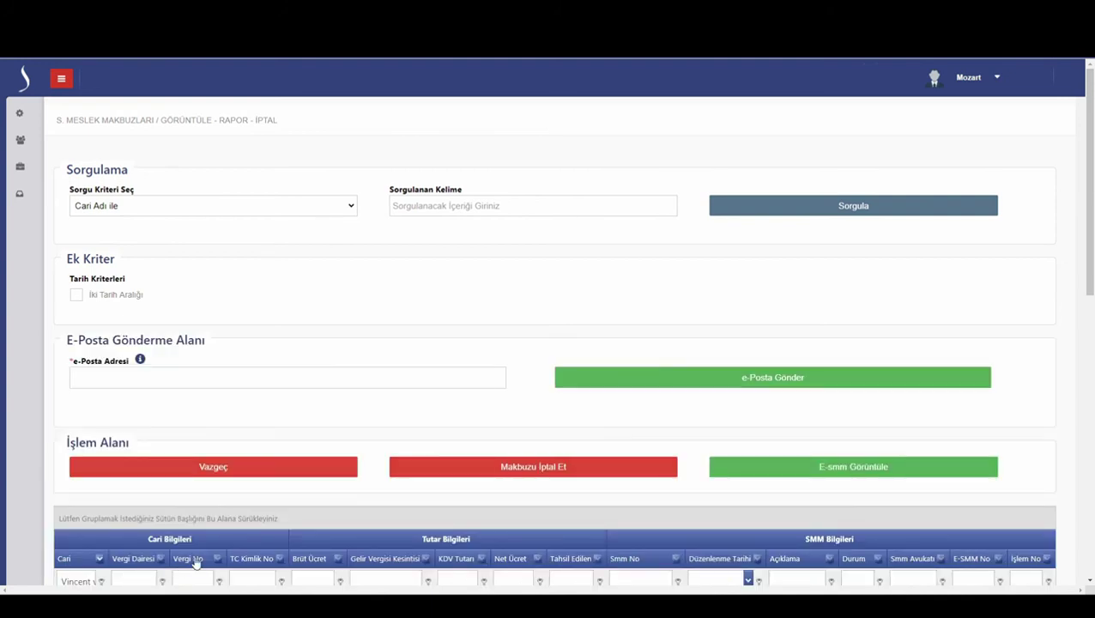
- Reset the query form, set Düzenlenme Tarihi to Bu yıl, and run the query
scroll(400, 520, "down", 2)
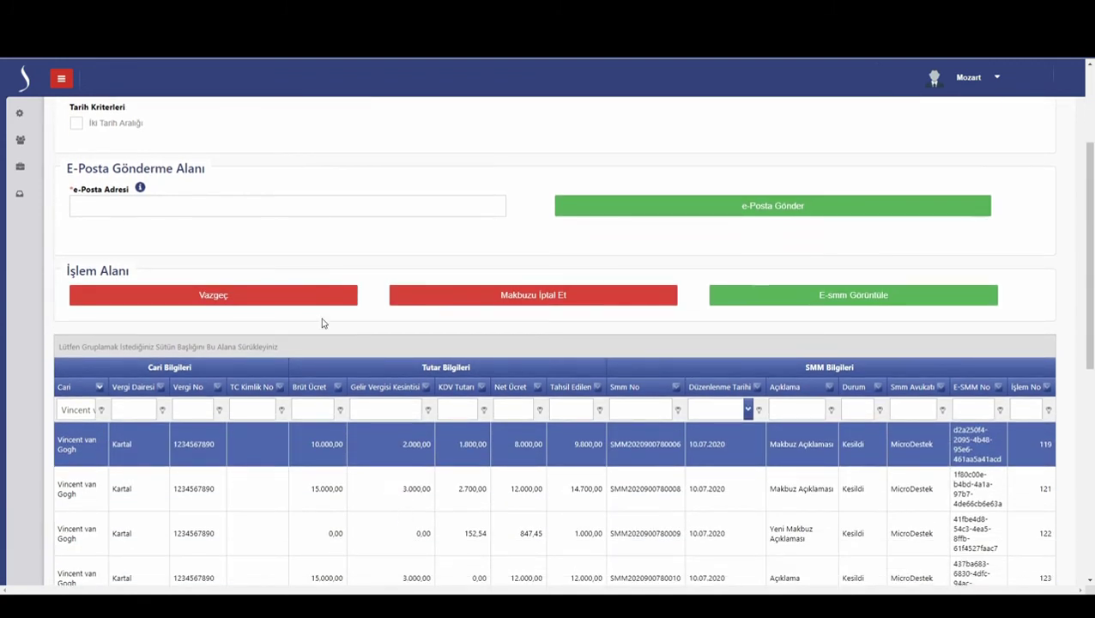
left_click(313, 300)
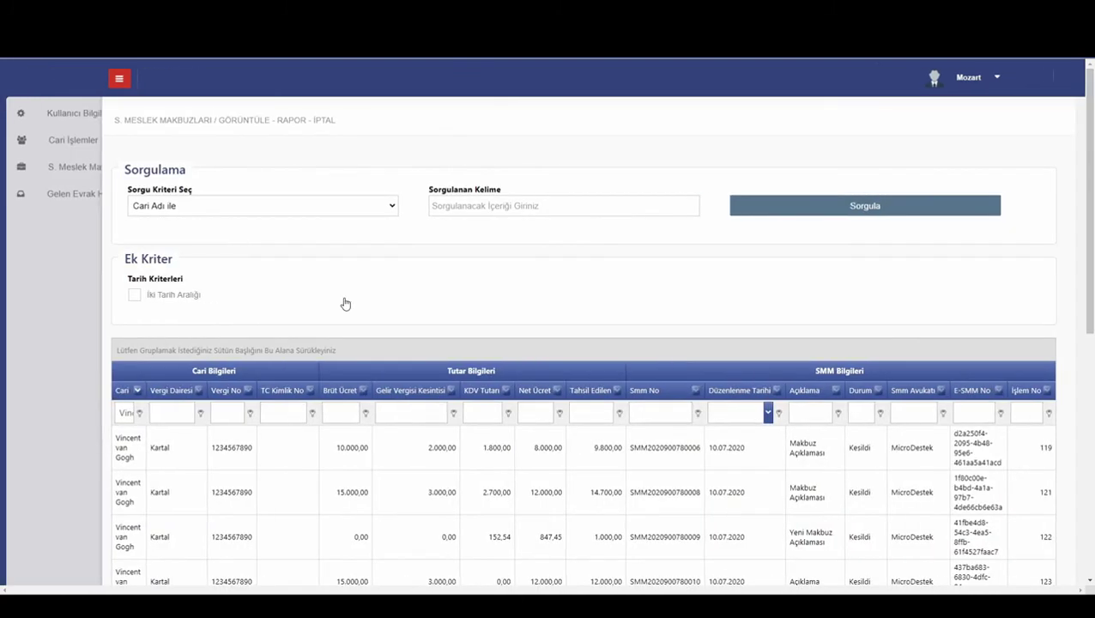
scroll(631, 320, "down", 2)
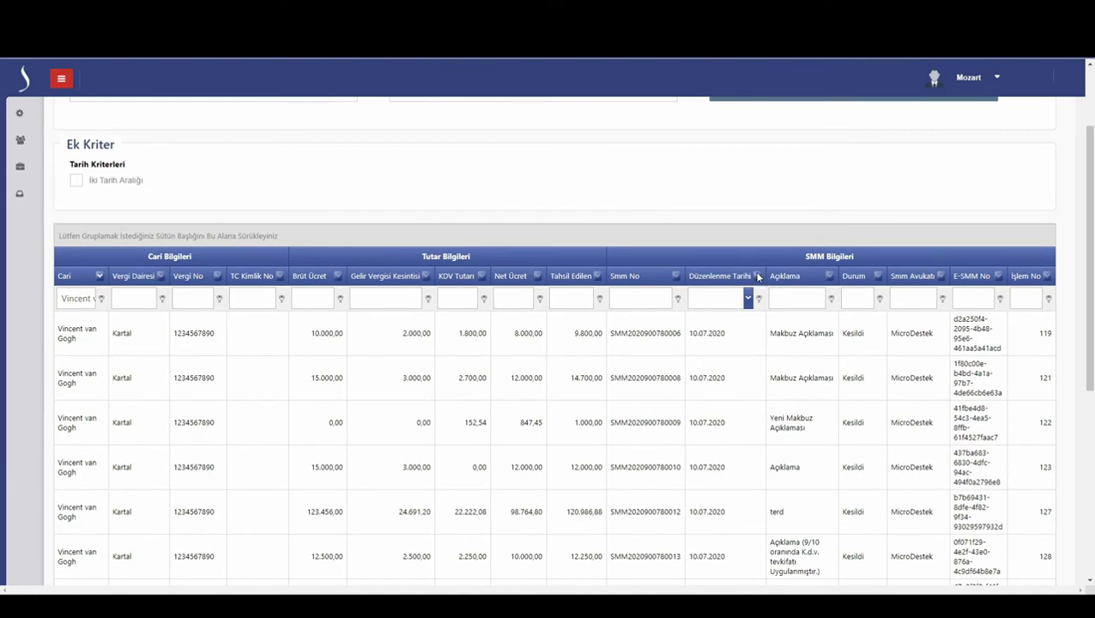
left_click(758, 276)
left_click(851, 377)
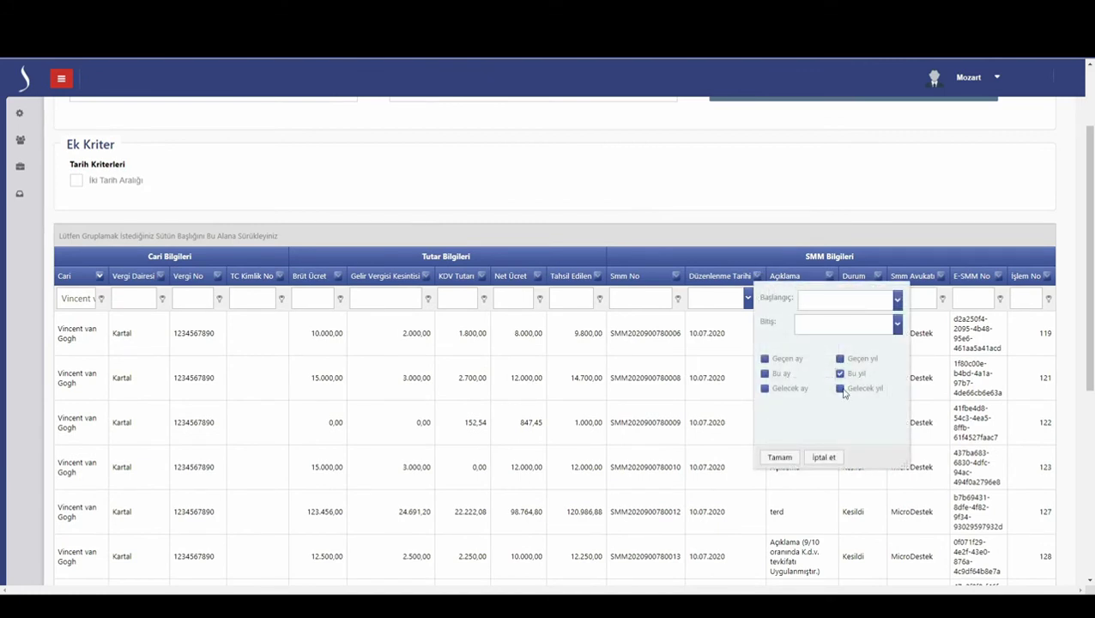
left_click(780, 459)
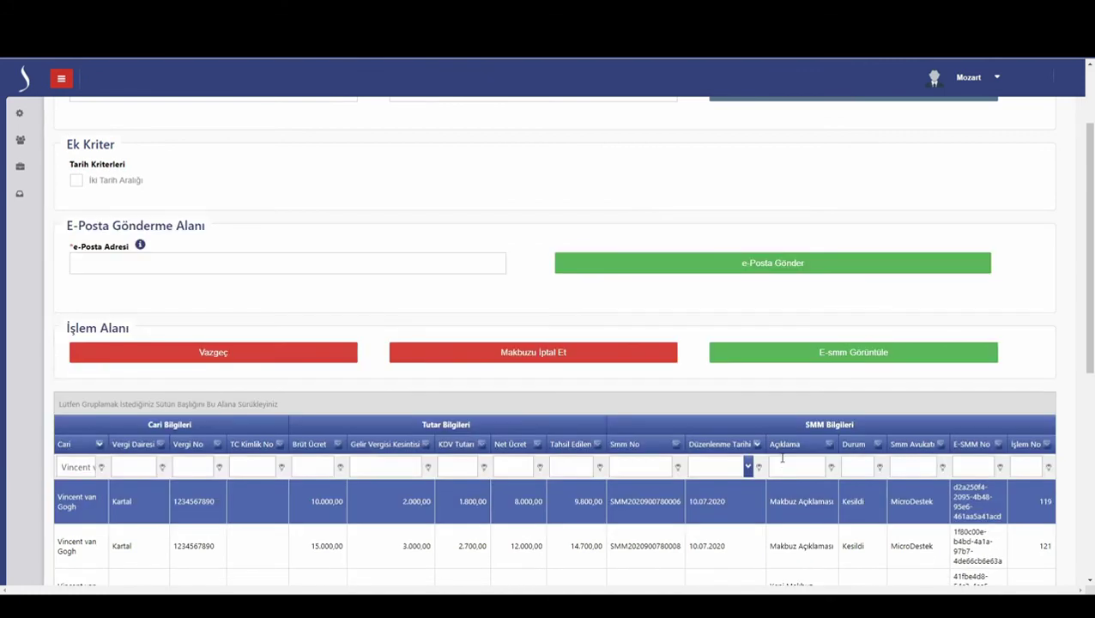
scroll(780, 462, "down", 2)
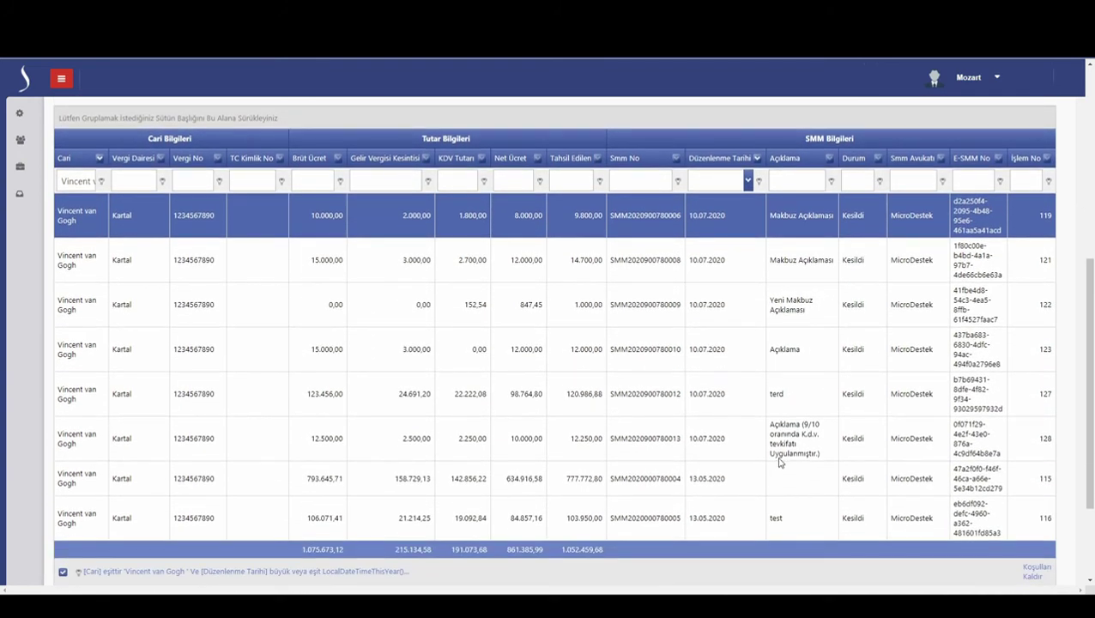
scroll(780, 462, "up", 6)
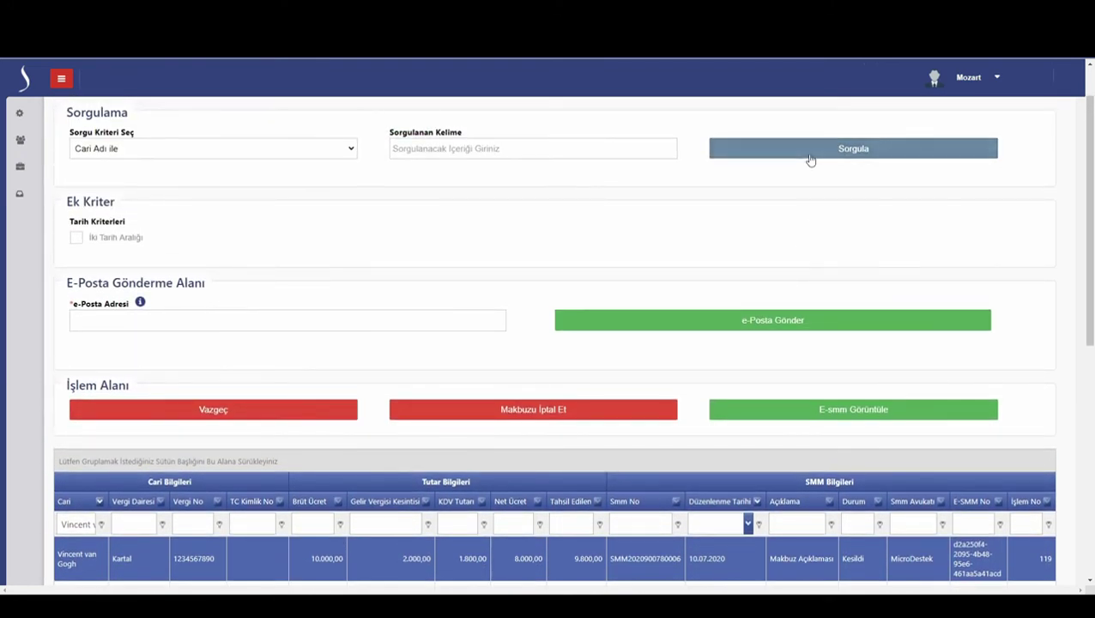
left_click(811, 157)
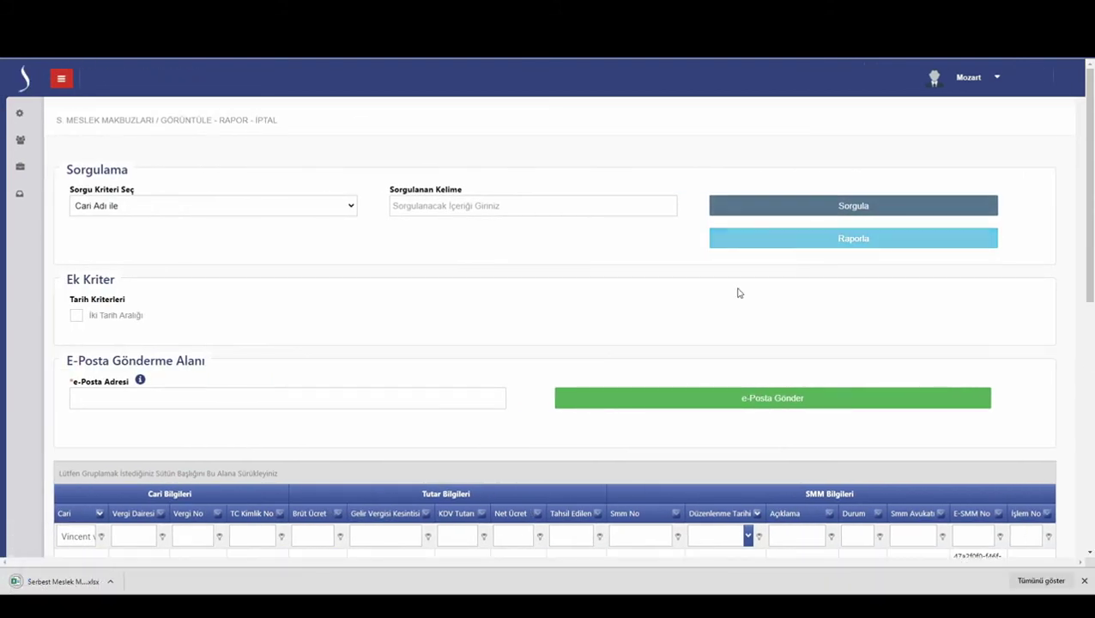
- Open the first exported Excel report, then clear the client and date filter conditions
left_click(82, 584)
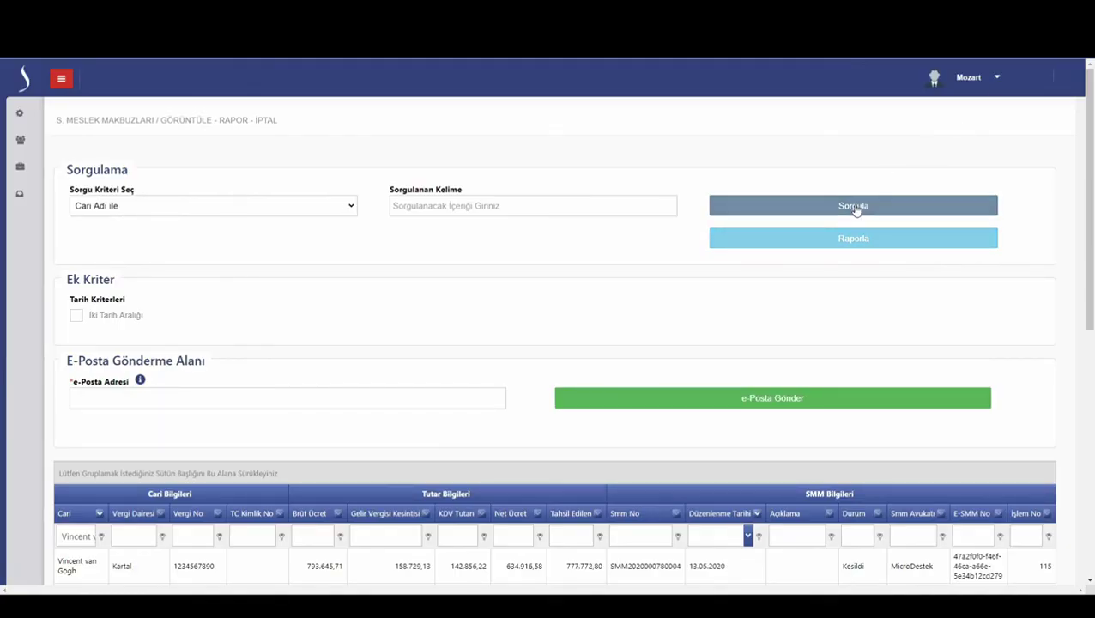
scroll(712, 447, "down", 5)
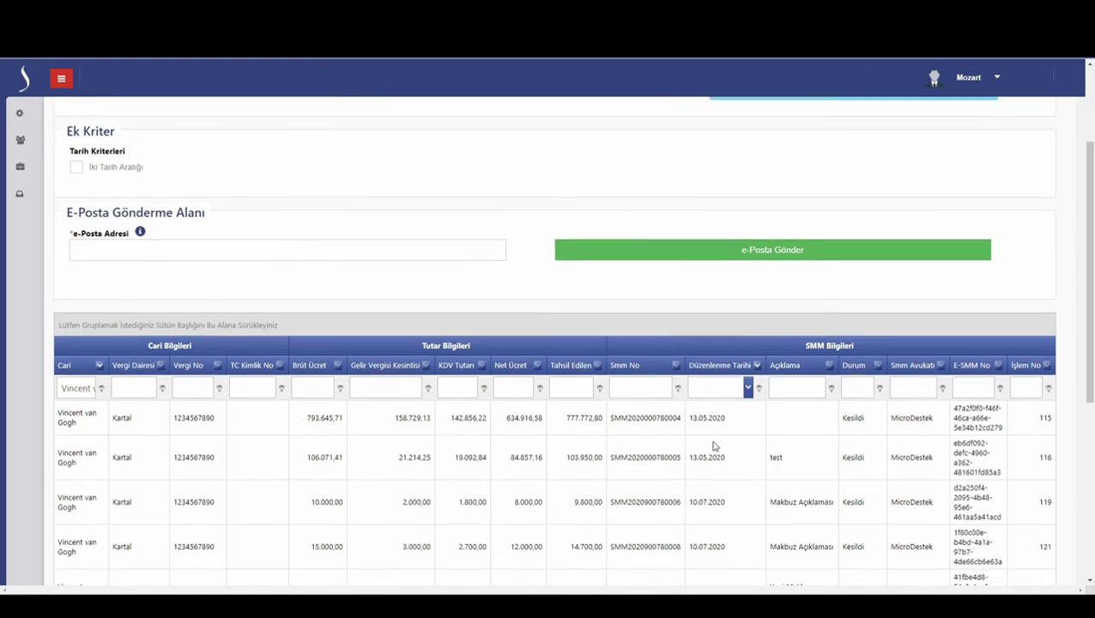
scroll(996, 567, "down", 2)
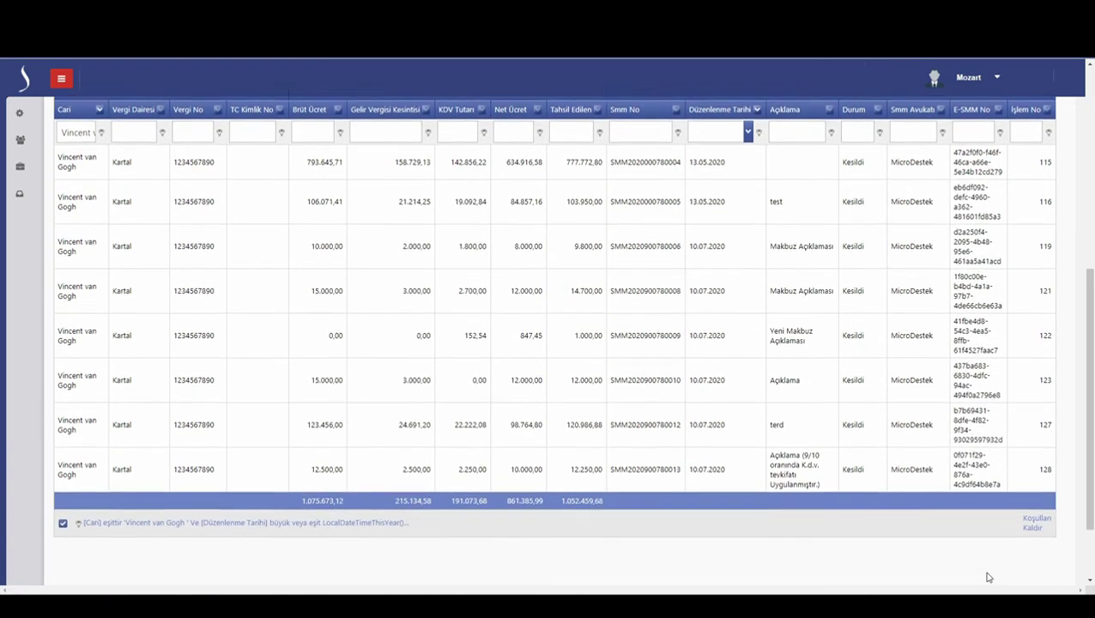
left_click(1035, 478)
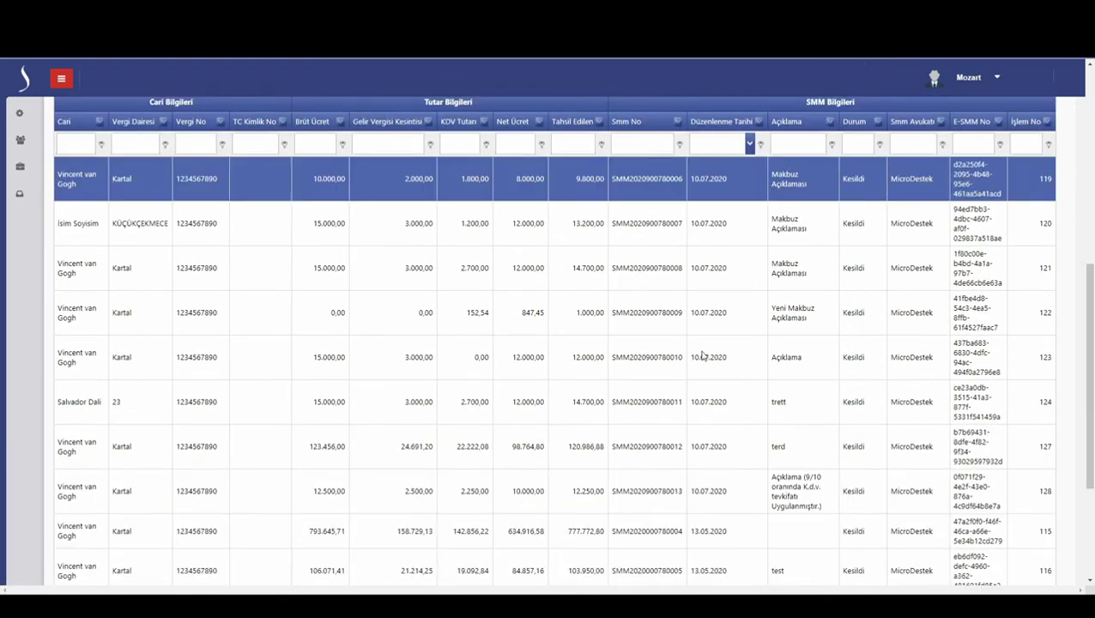
scroll(701, 356, "up", 4)
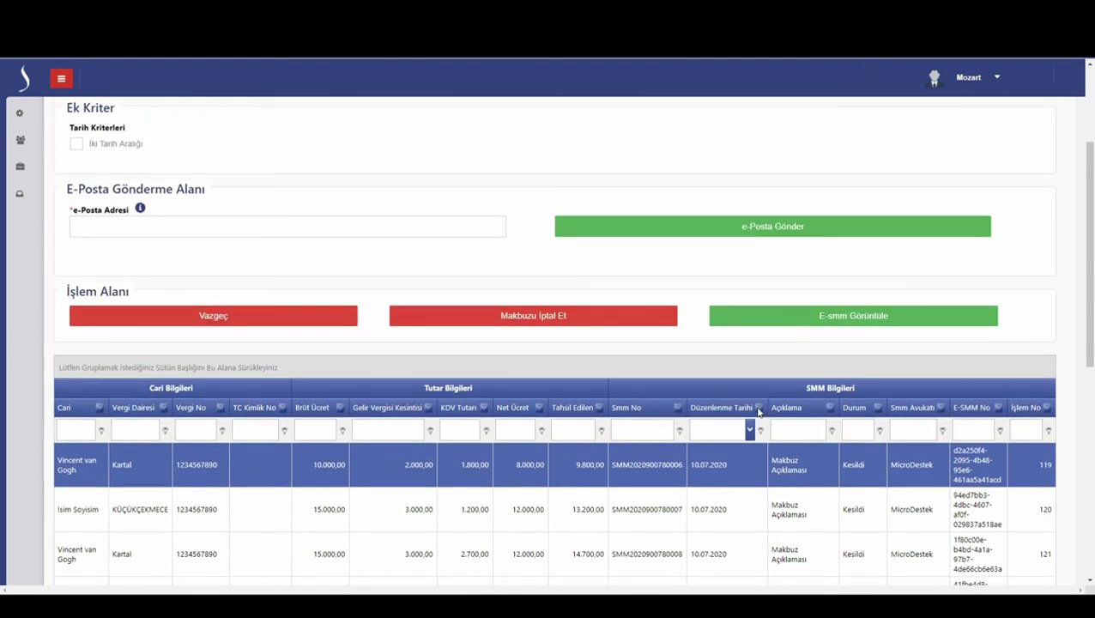
- Filter Düzenlenme Tarihi to Bu ay, export the results with Raporla, and open the .xlsx
left_click(759, 408)
left_click(767, 307)
left_click(782, 391)
scroll(845, 388, "up", 3)
left_click(870, 206)
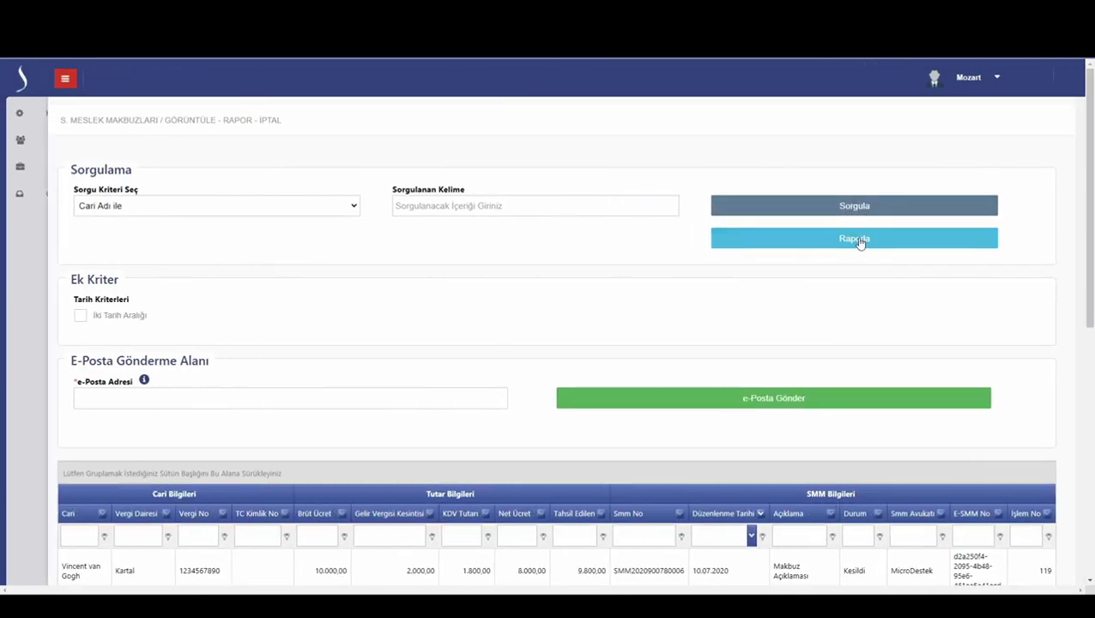
left_click(859, 240)
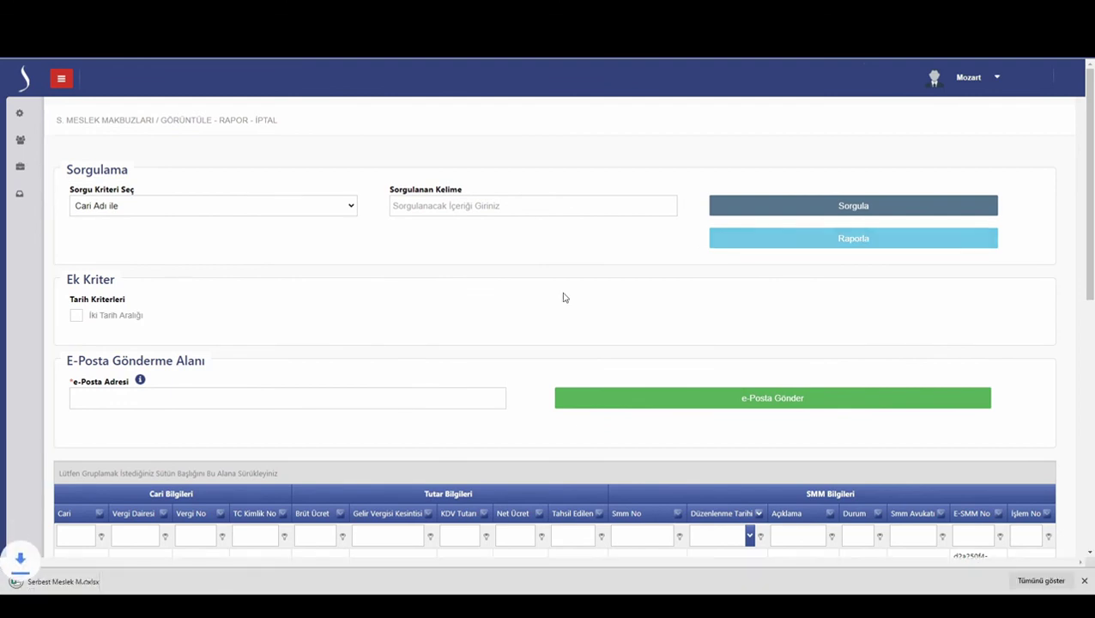
left_click(60, 582)
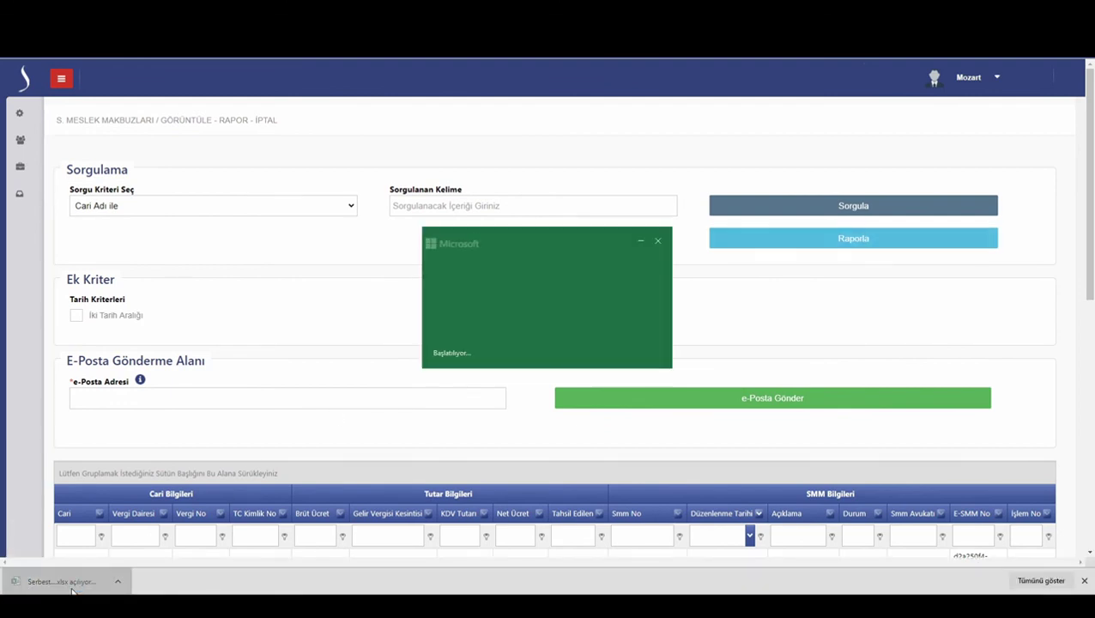